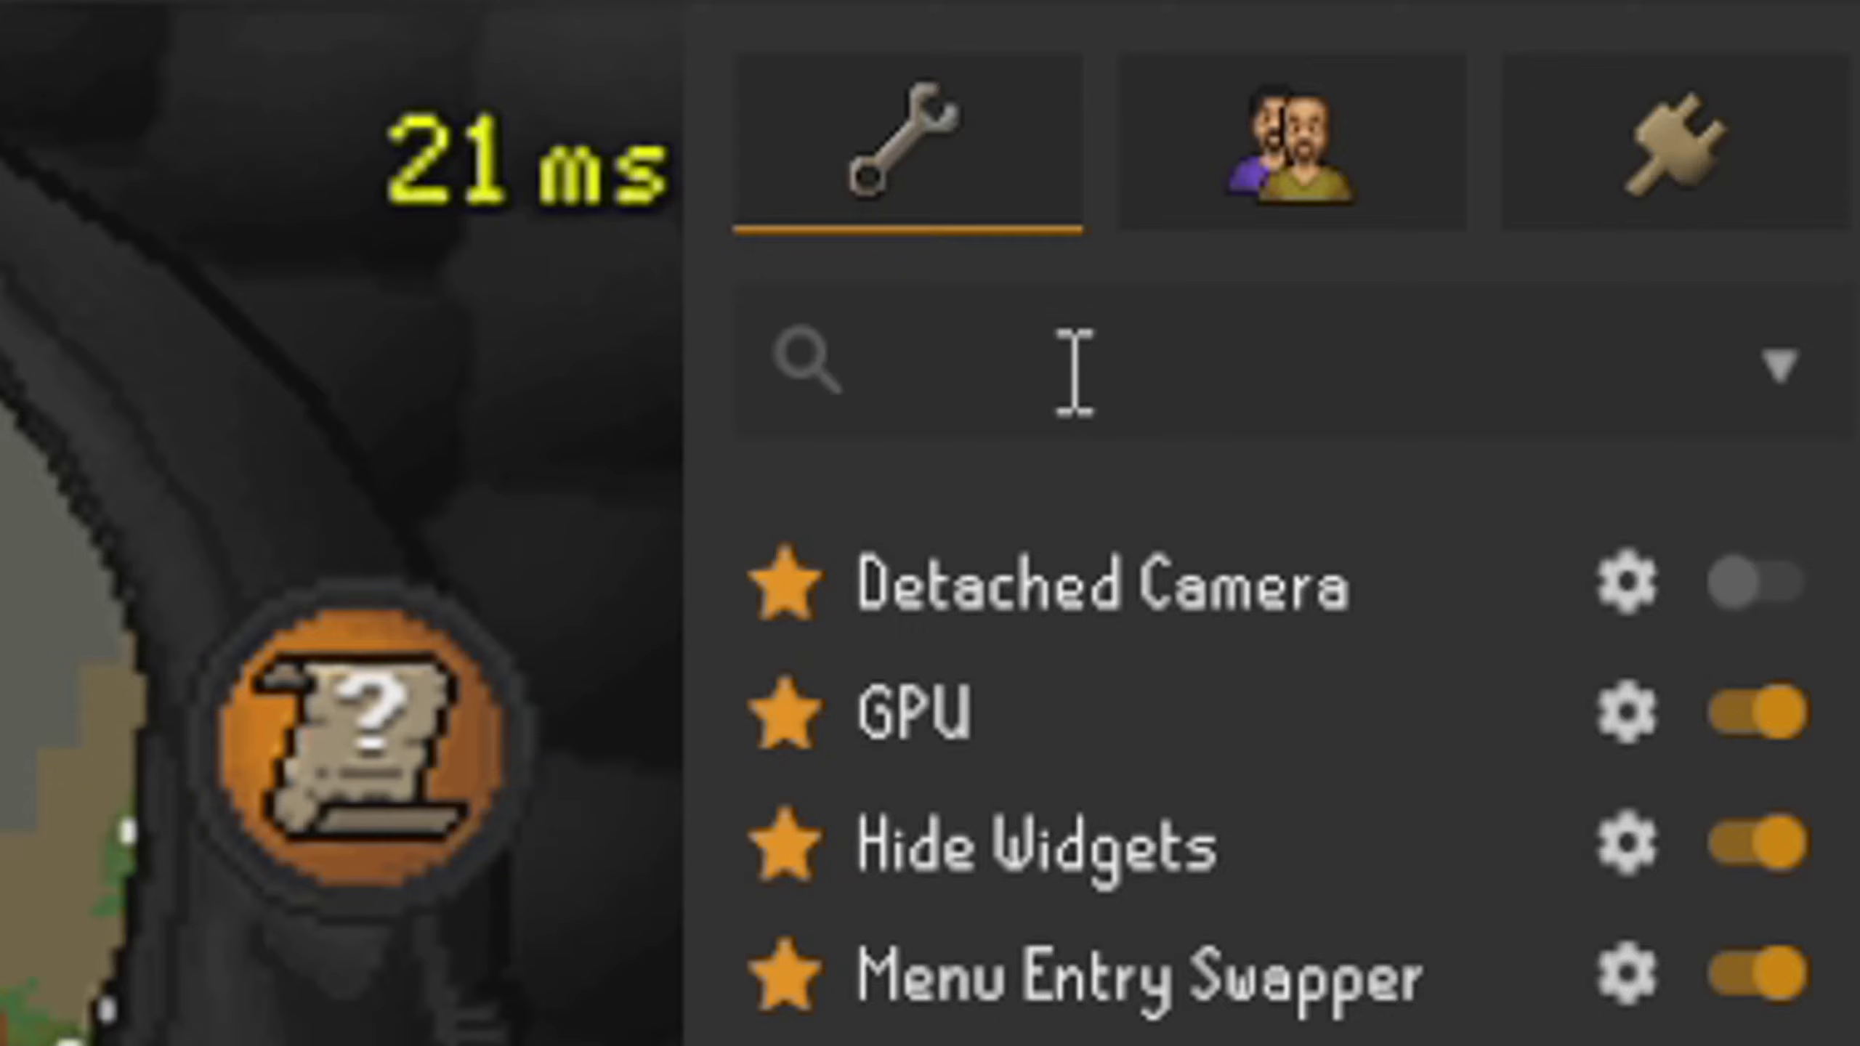
# Filter the plugin list by 'key', star Key Remapping as a favourite, then clear the search
pyautogui.click(1075, 372)
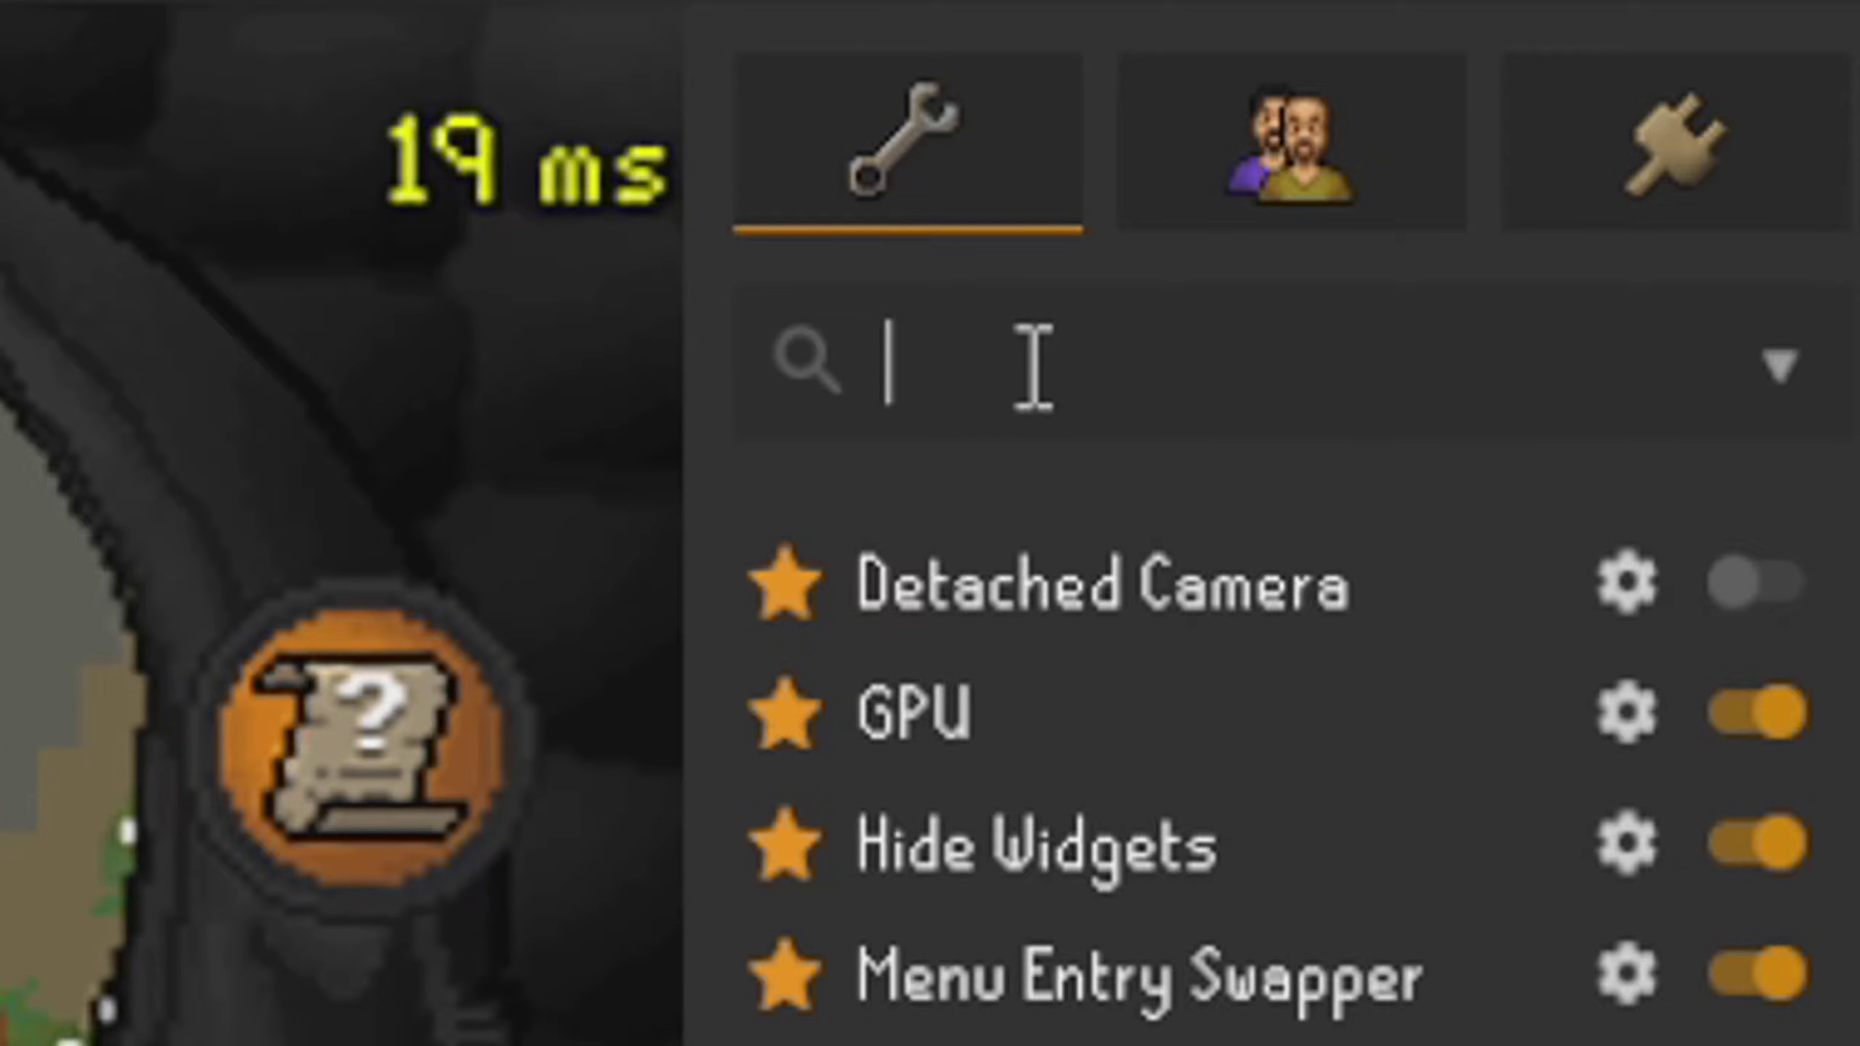
pyautogui.write('key')
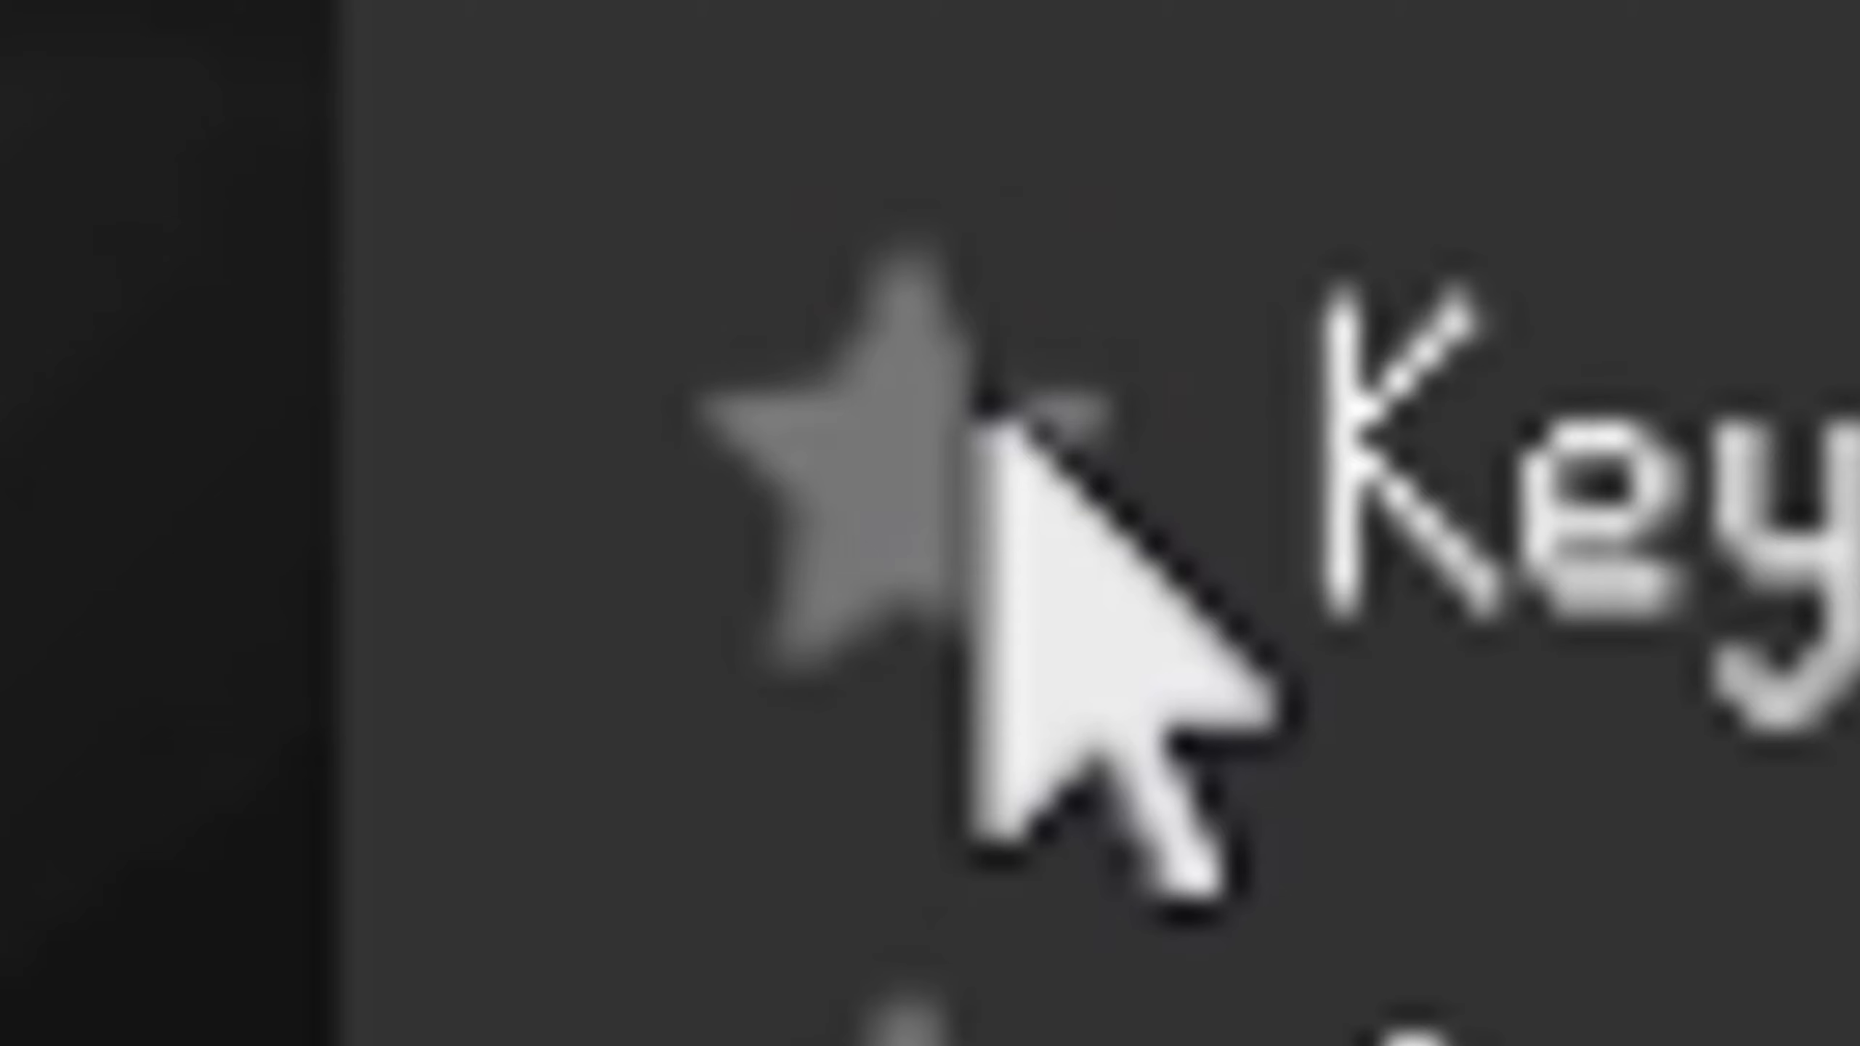
pyautogui.click(798, 583)
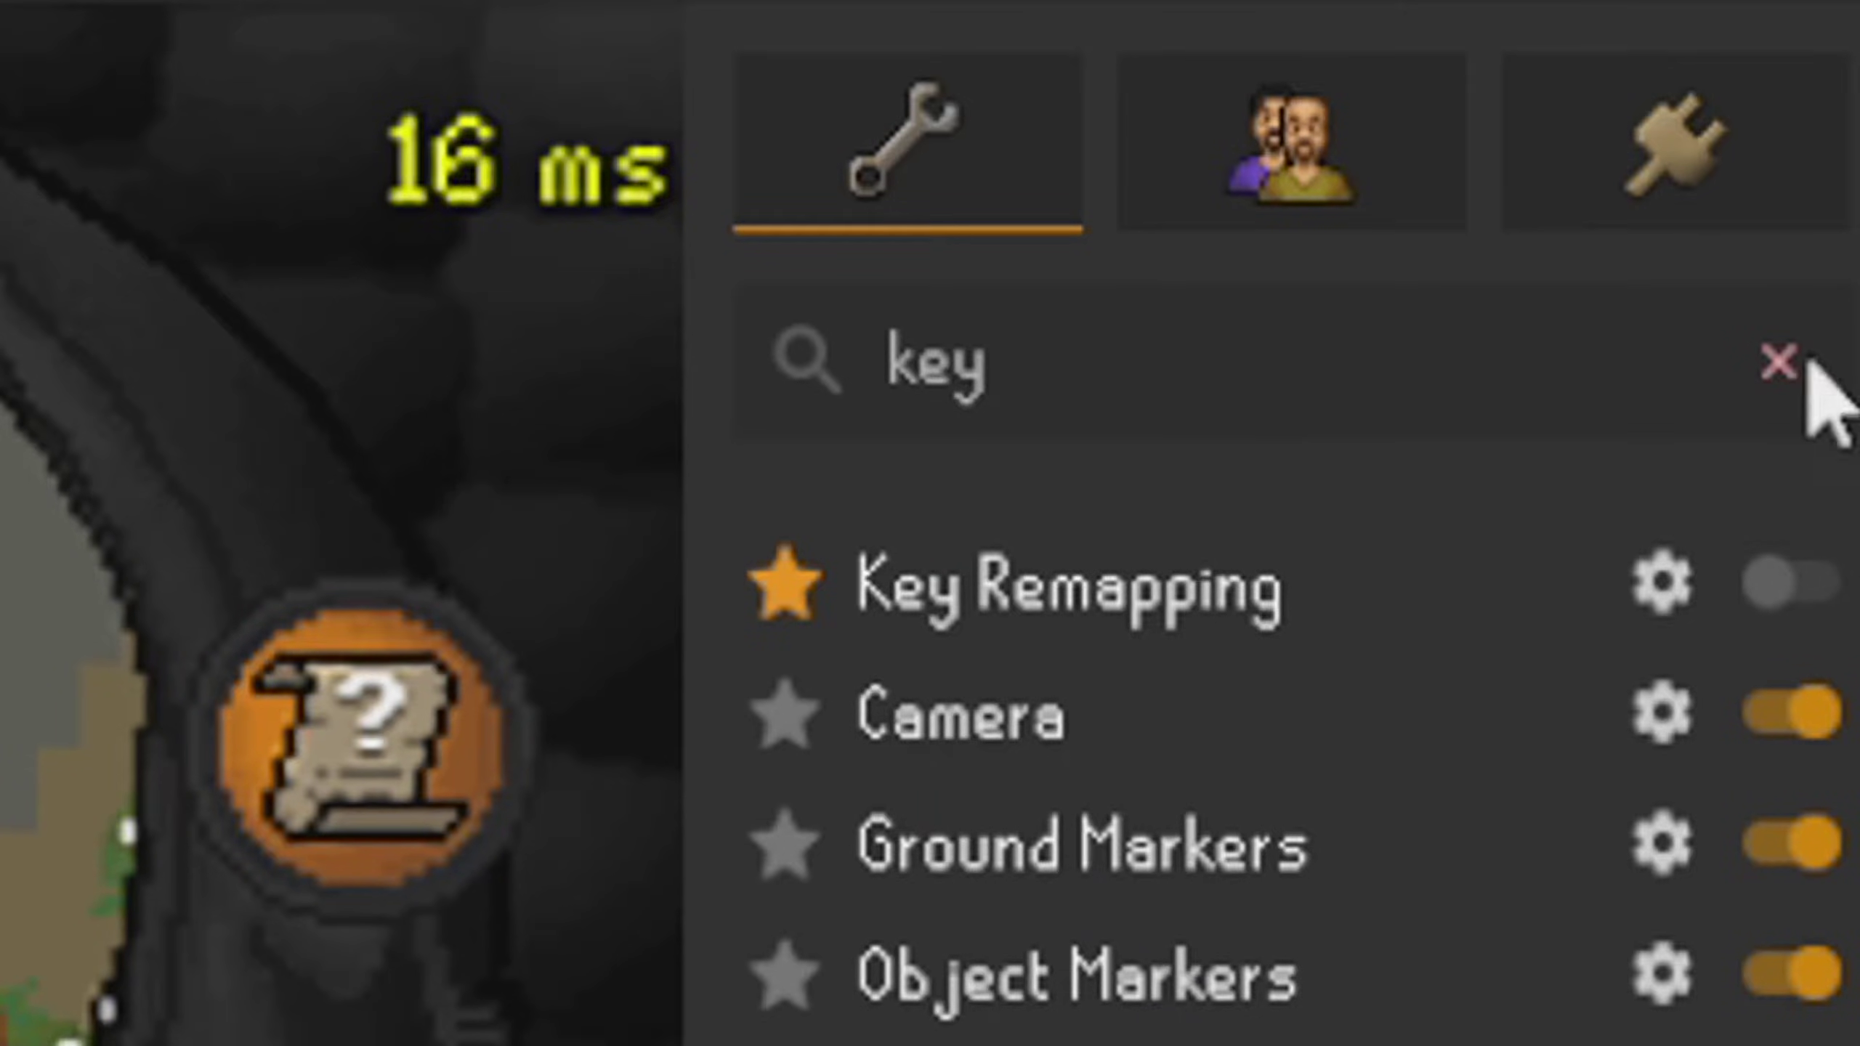
pyautogui.click(1780, 361)
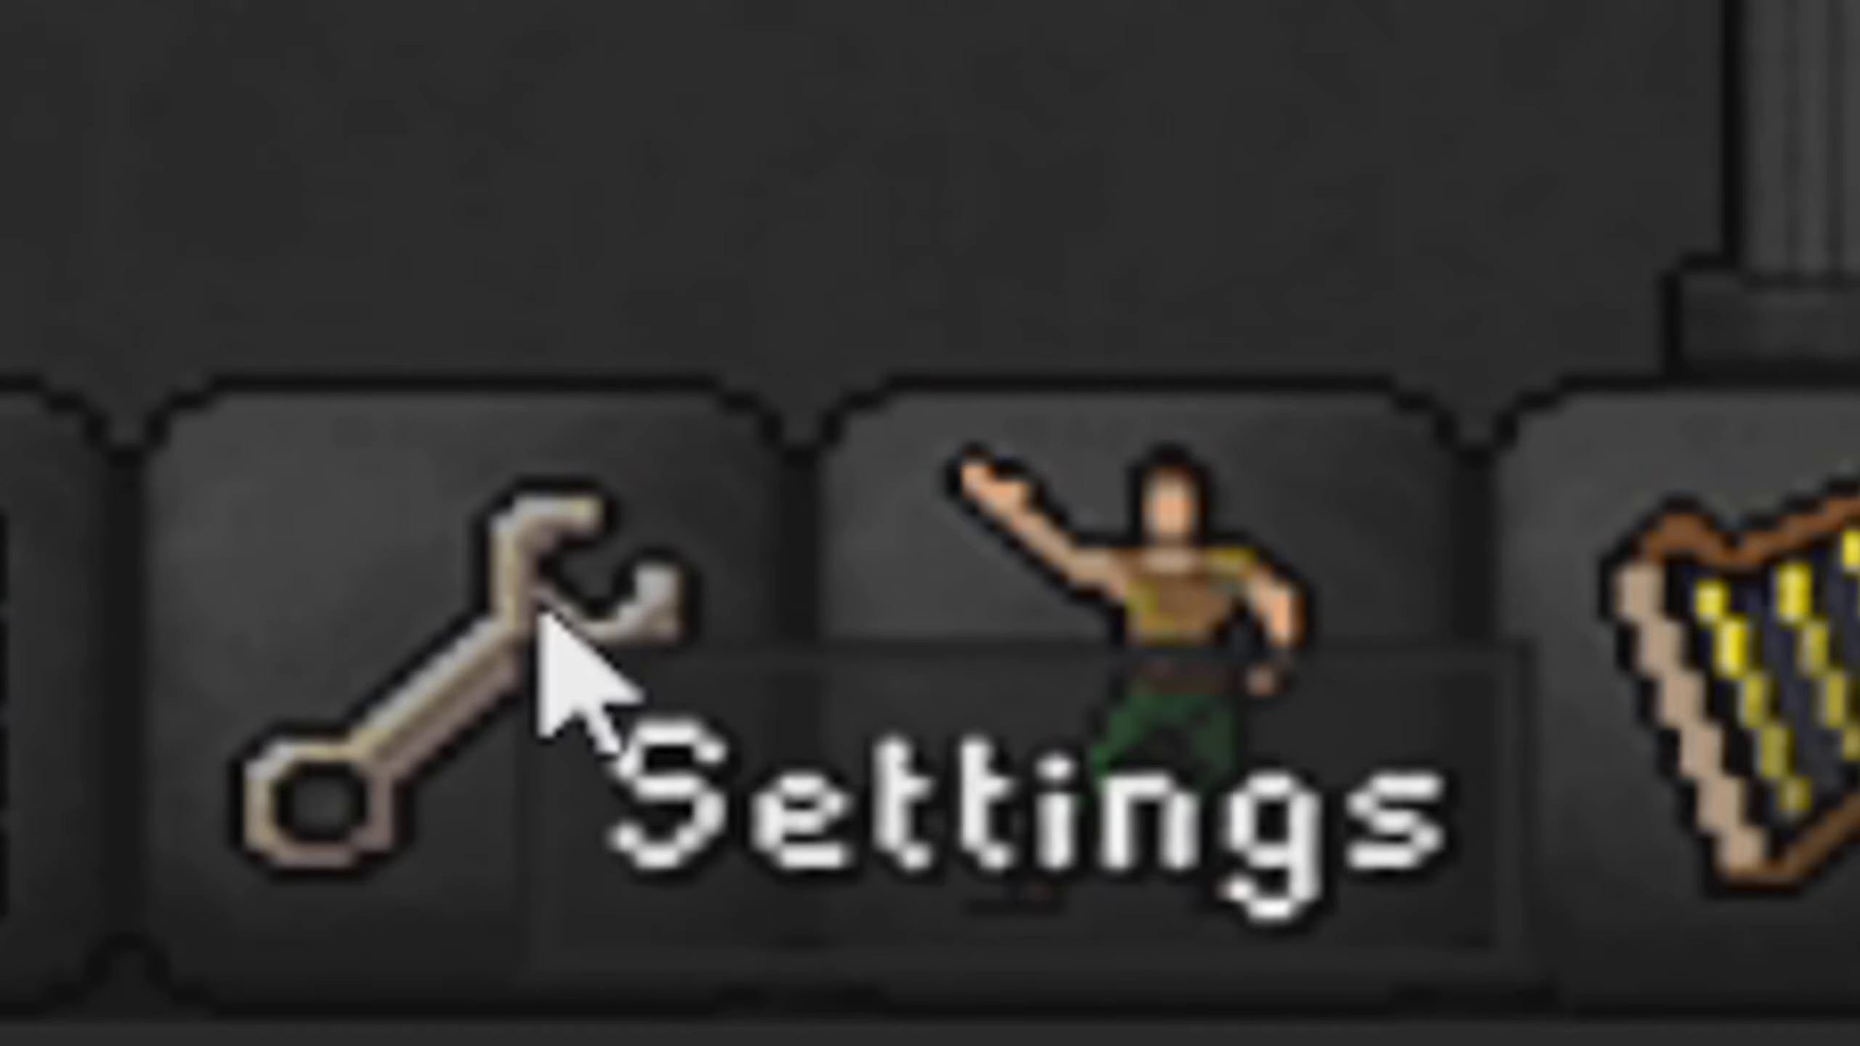
# Open All Settings on the Controls page and scroll down to the Keybinds section
pyautogui.click(541, 617)
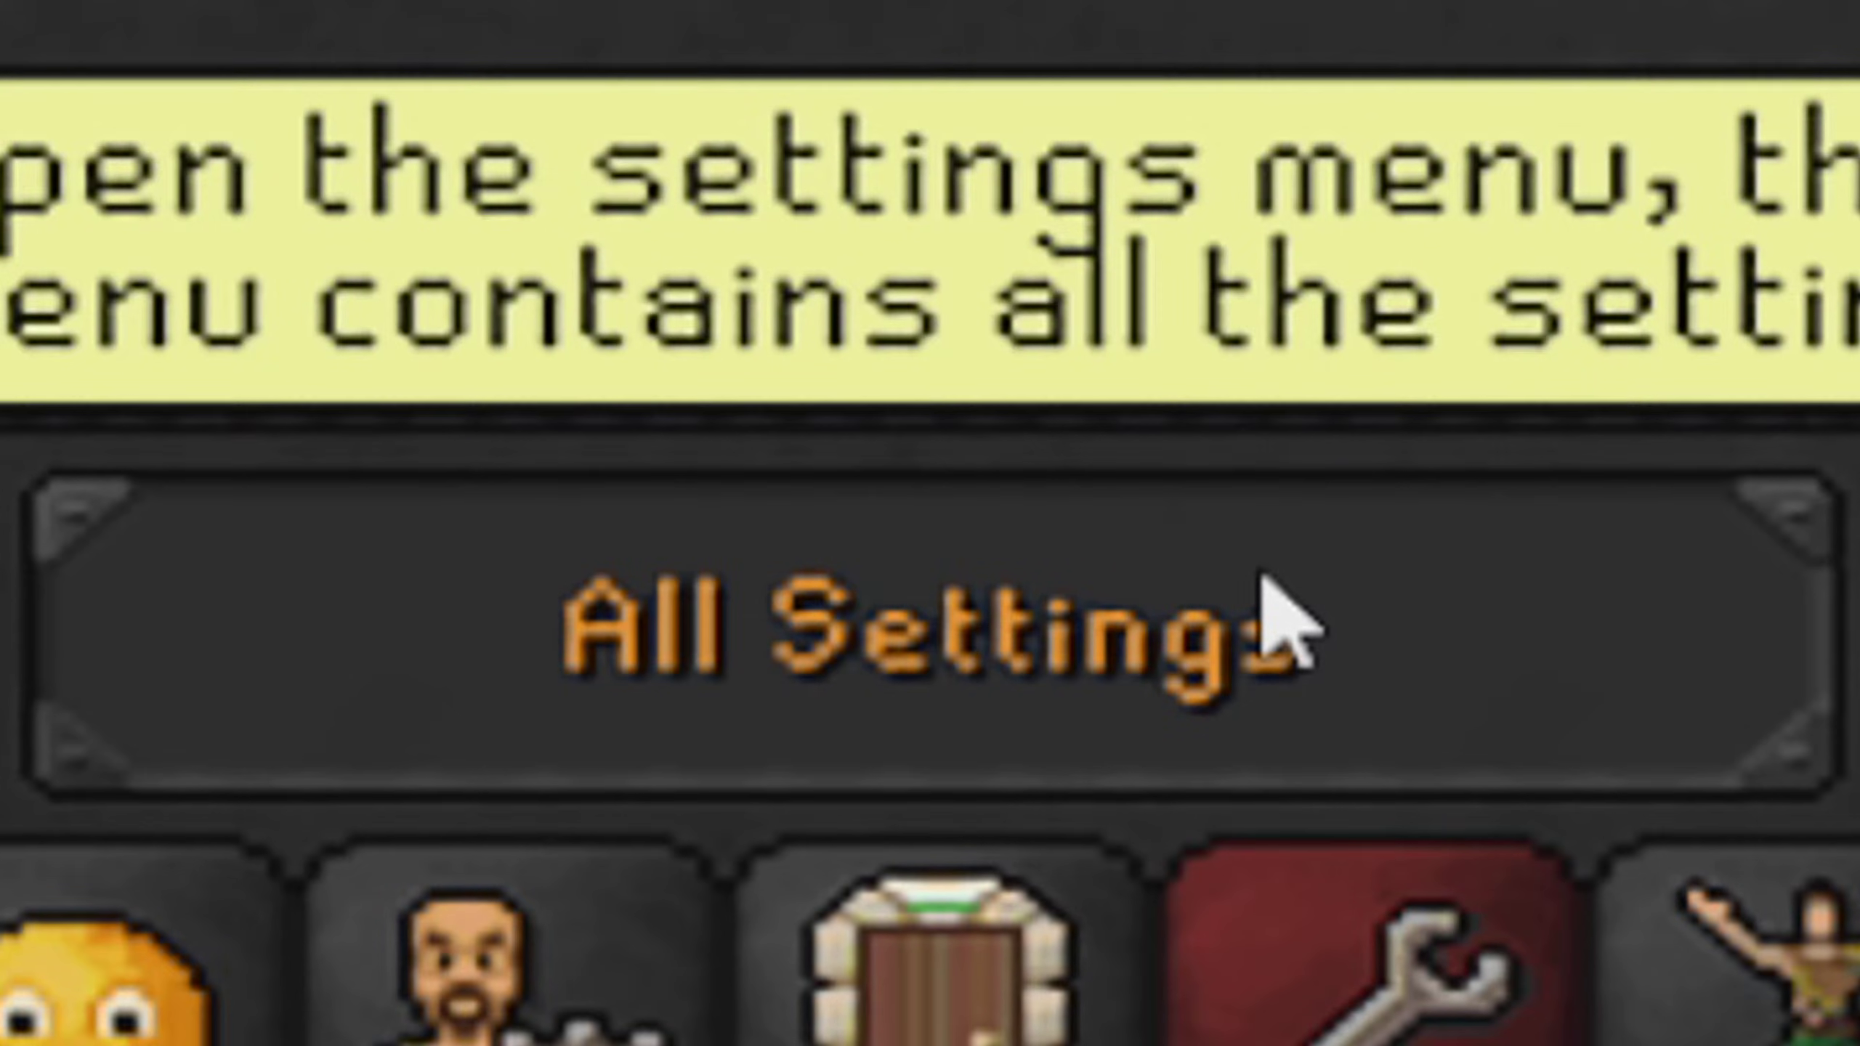
pyautogui.click(1262, 577)
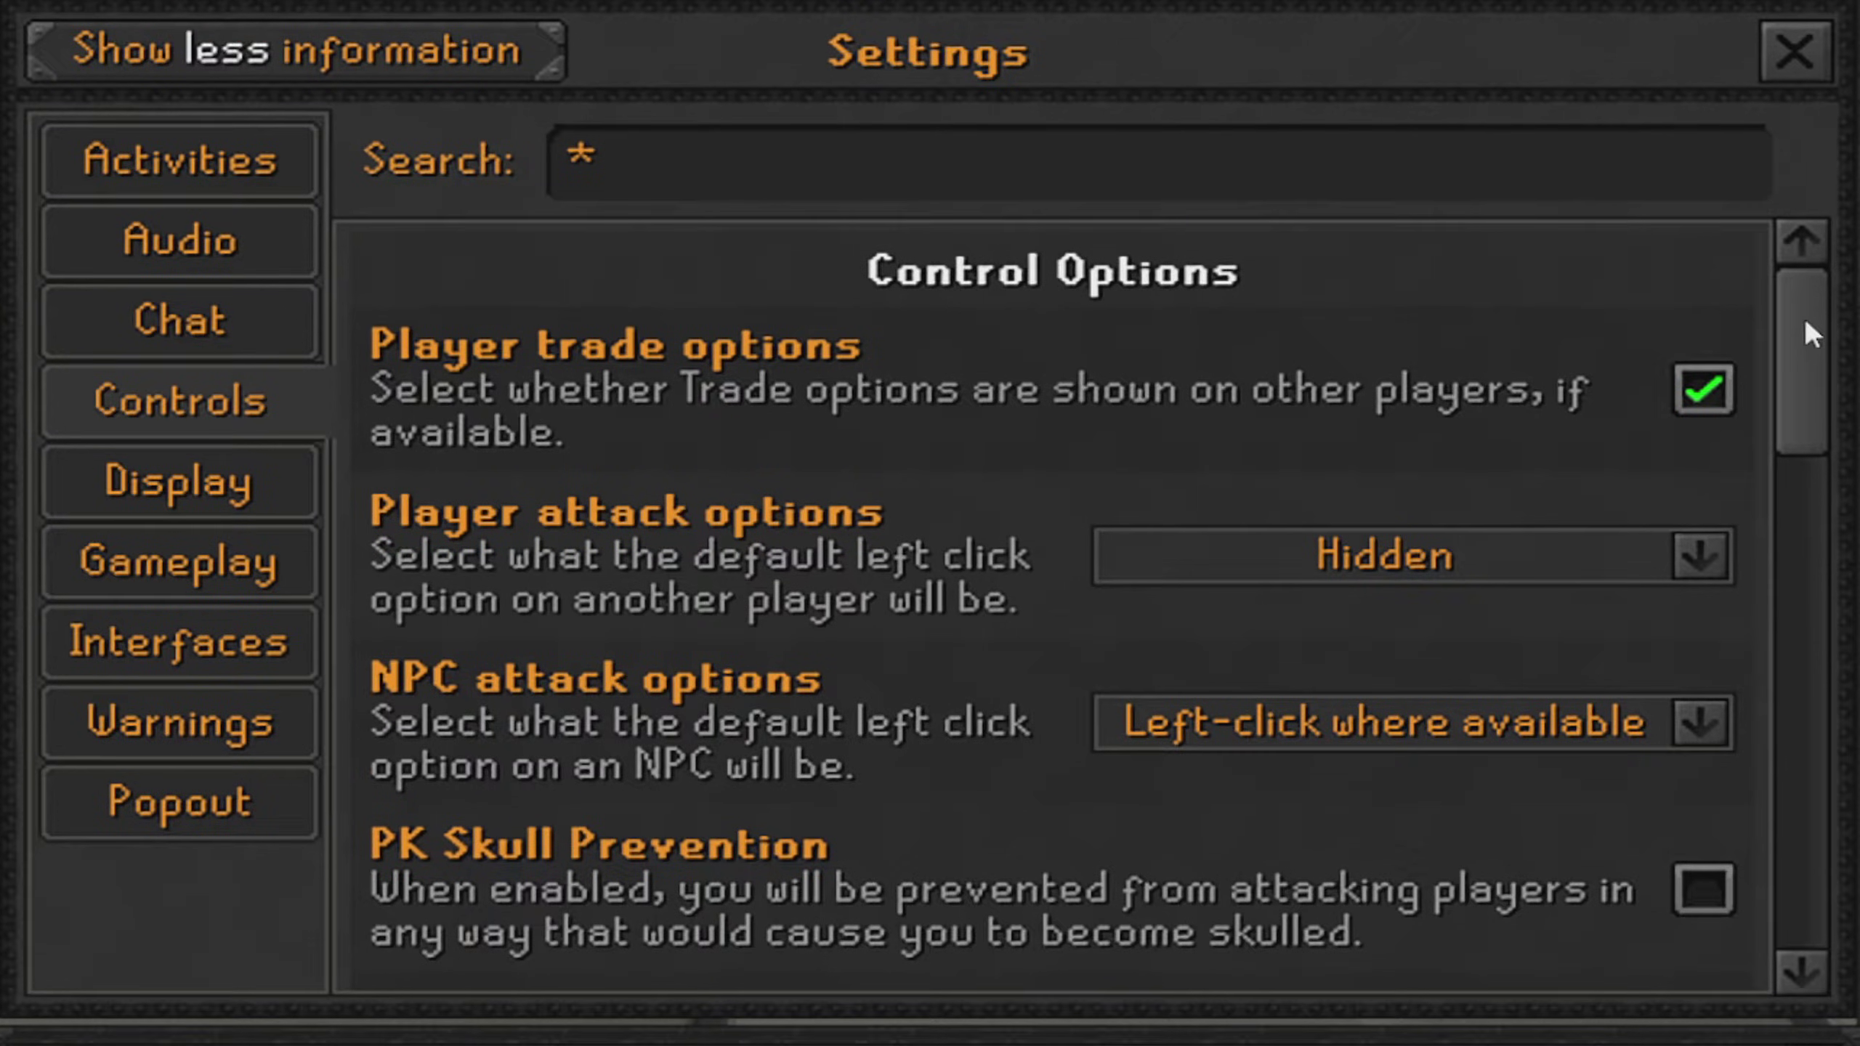
pyautogui.moveTo(1788, 276); pyautogui.dragTo(1784, 689)
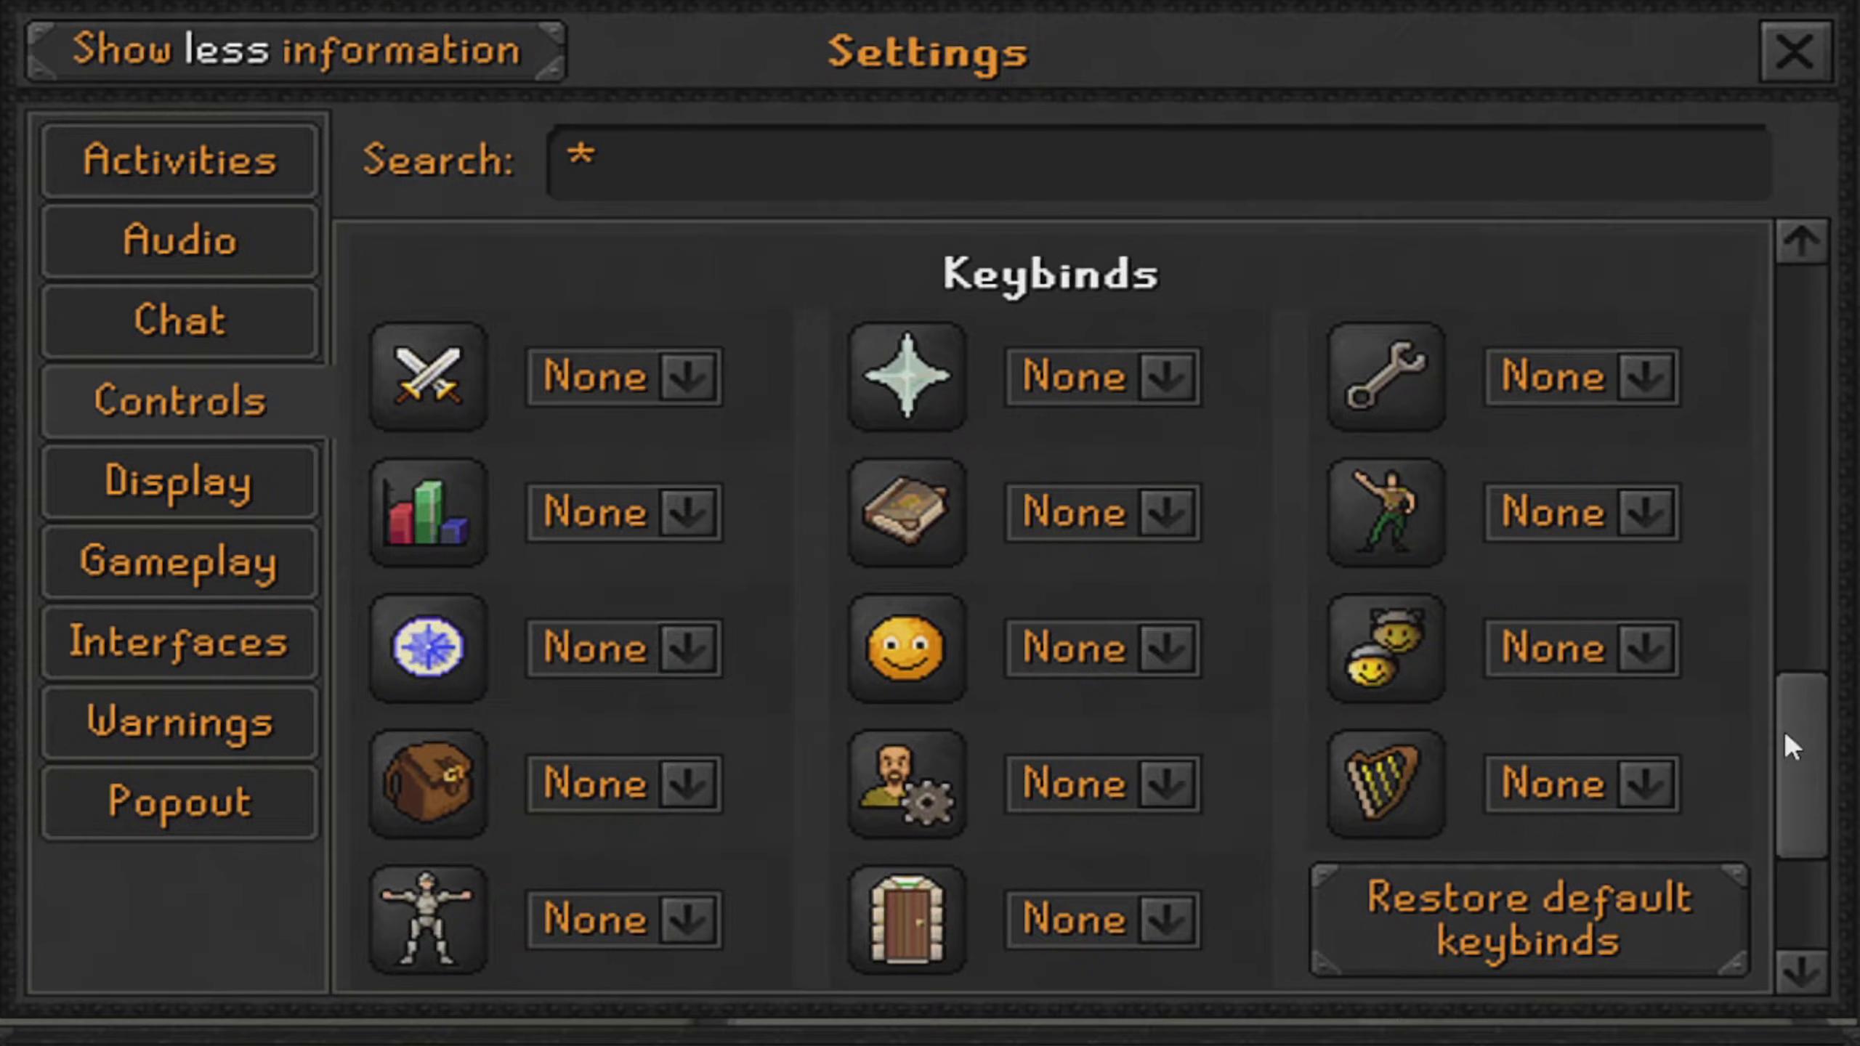
pyautogui.click(1552, 910)
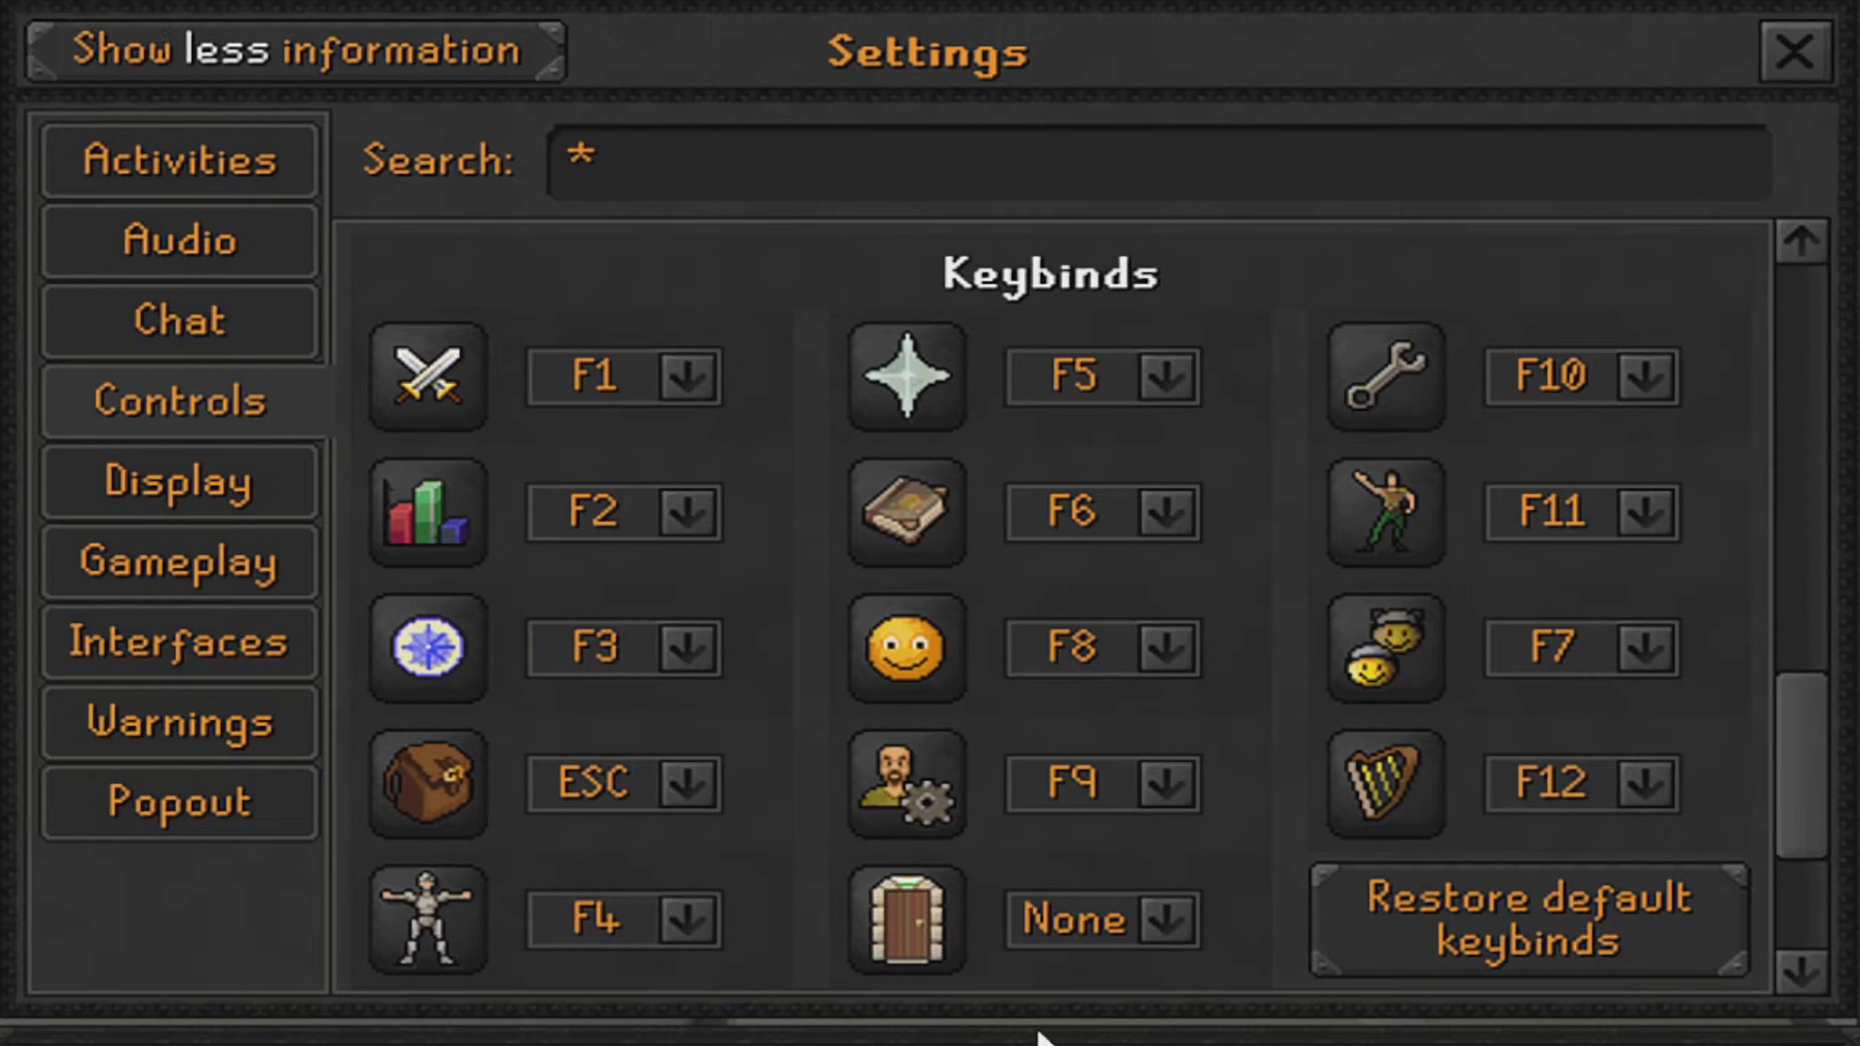
pyautogui.click(592, 369)
pyautogui.click(602, 450)
pyautogui.click(621, 510)
pyautogui.click(614, 576)
pyautogui.click(616, 657)
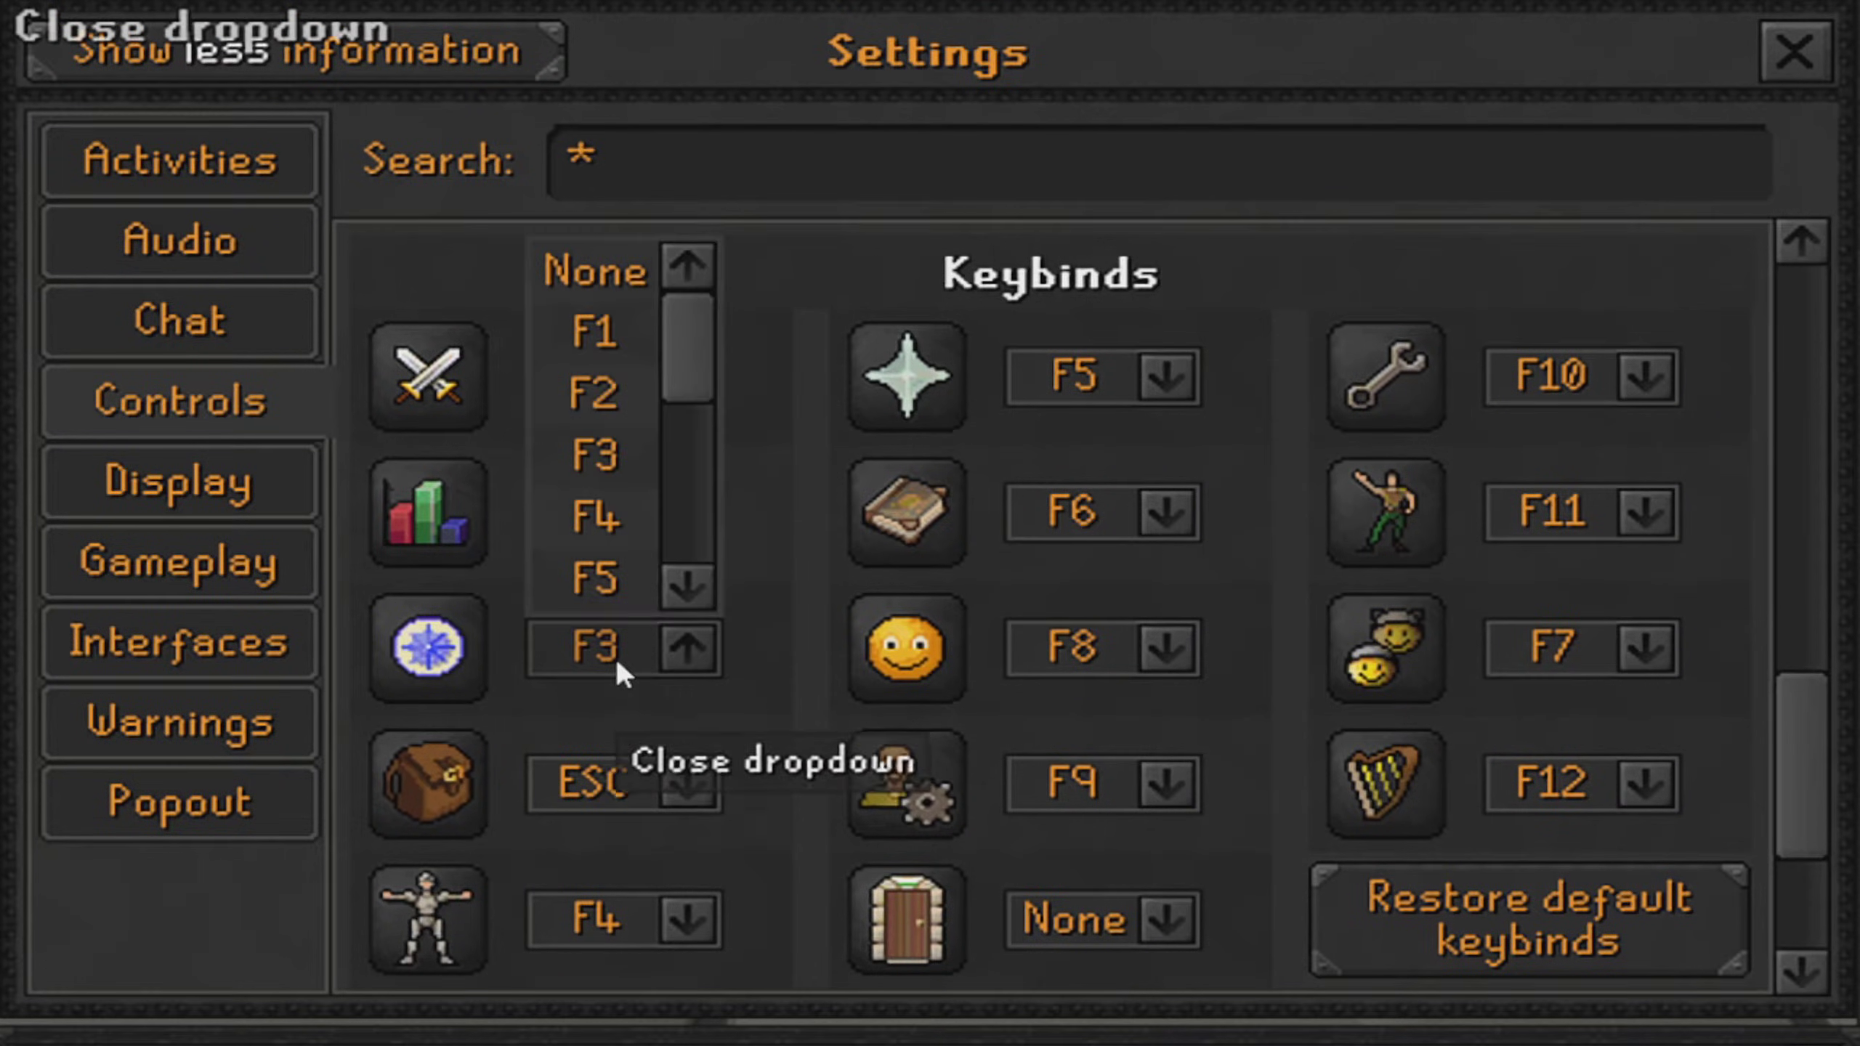
pyautogui.click(612, 293)
pyautogui.click(686, 782)
pyautogui.click(600, 407)
pyautogui.click(686, 918)
pyautogui.click(608, 540)
pyautogui.click(1091, 375)
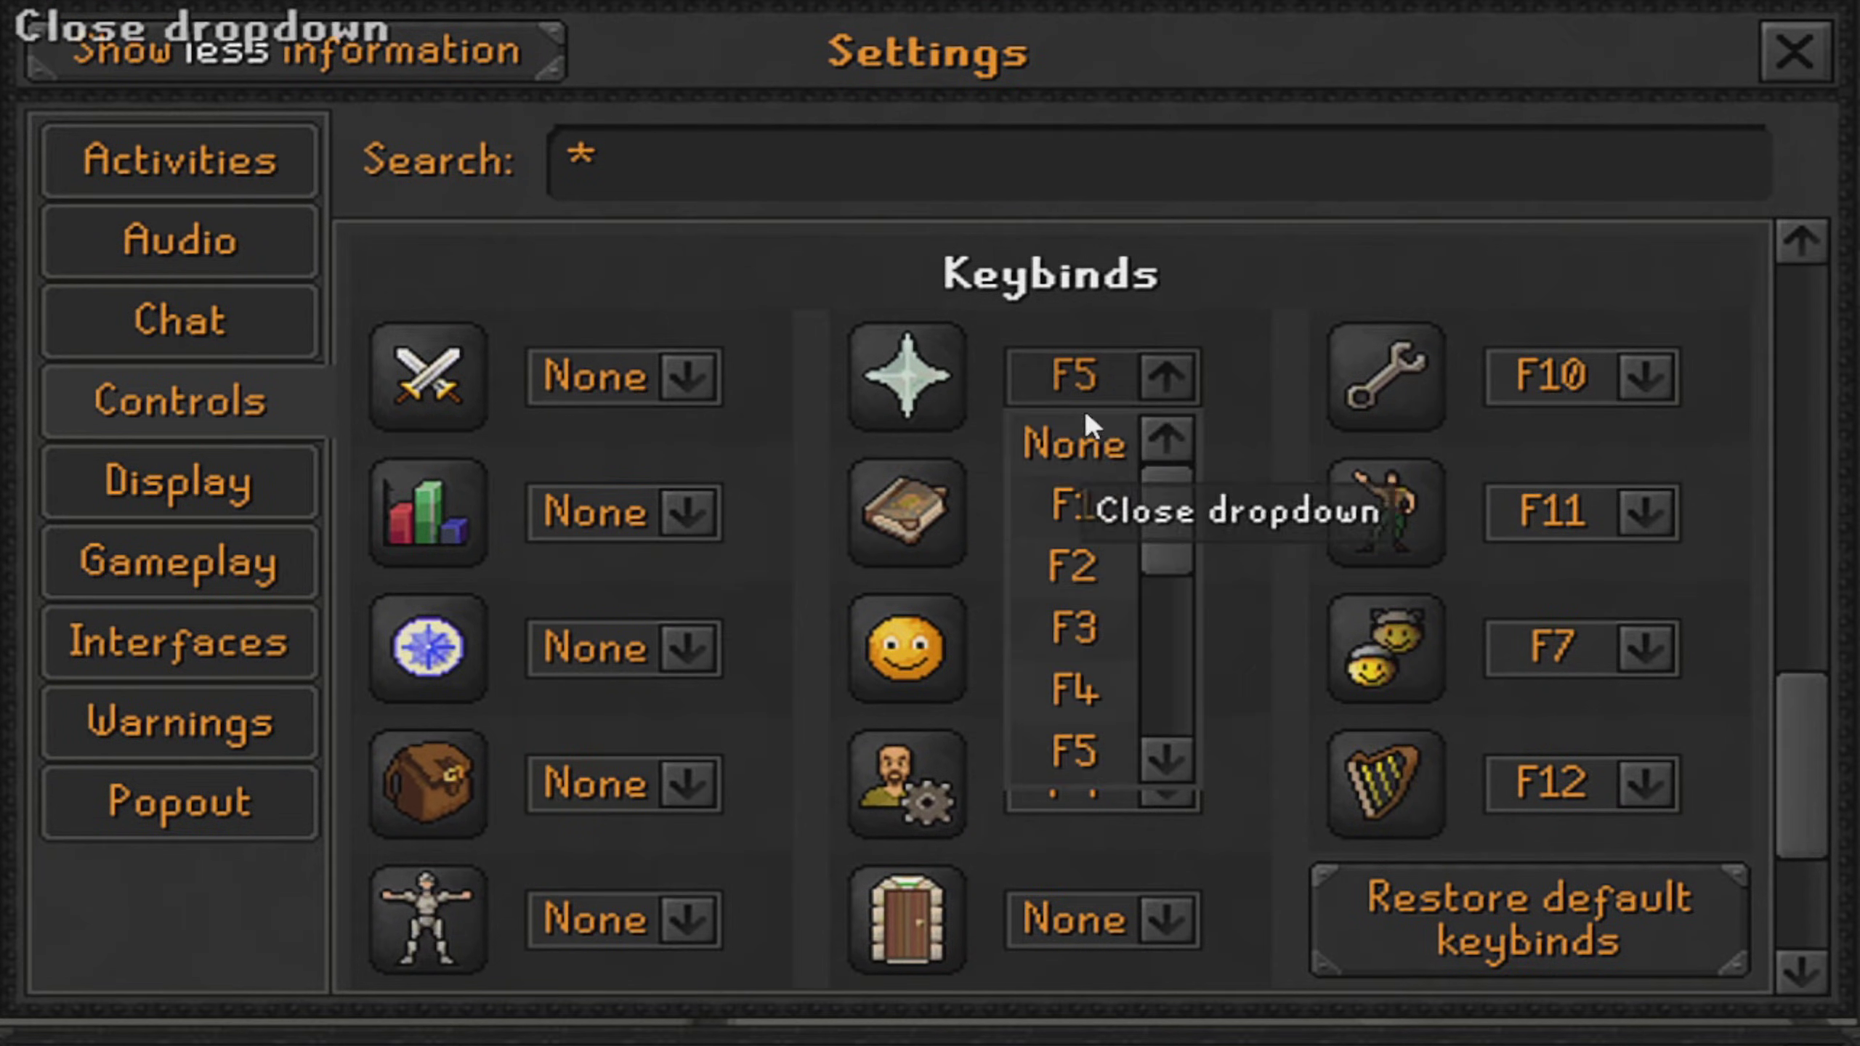
pyautogui.click(1073, 440)
pyautogui.click(1114, 483)
pyautogui.click(1093, 582)
pyautogui.click(1109, 652)
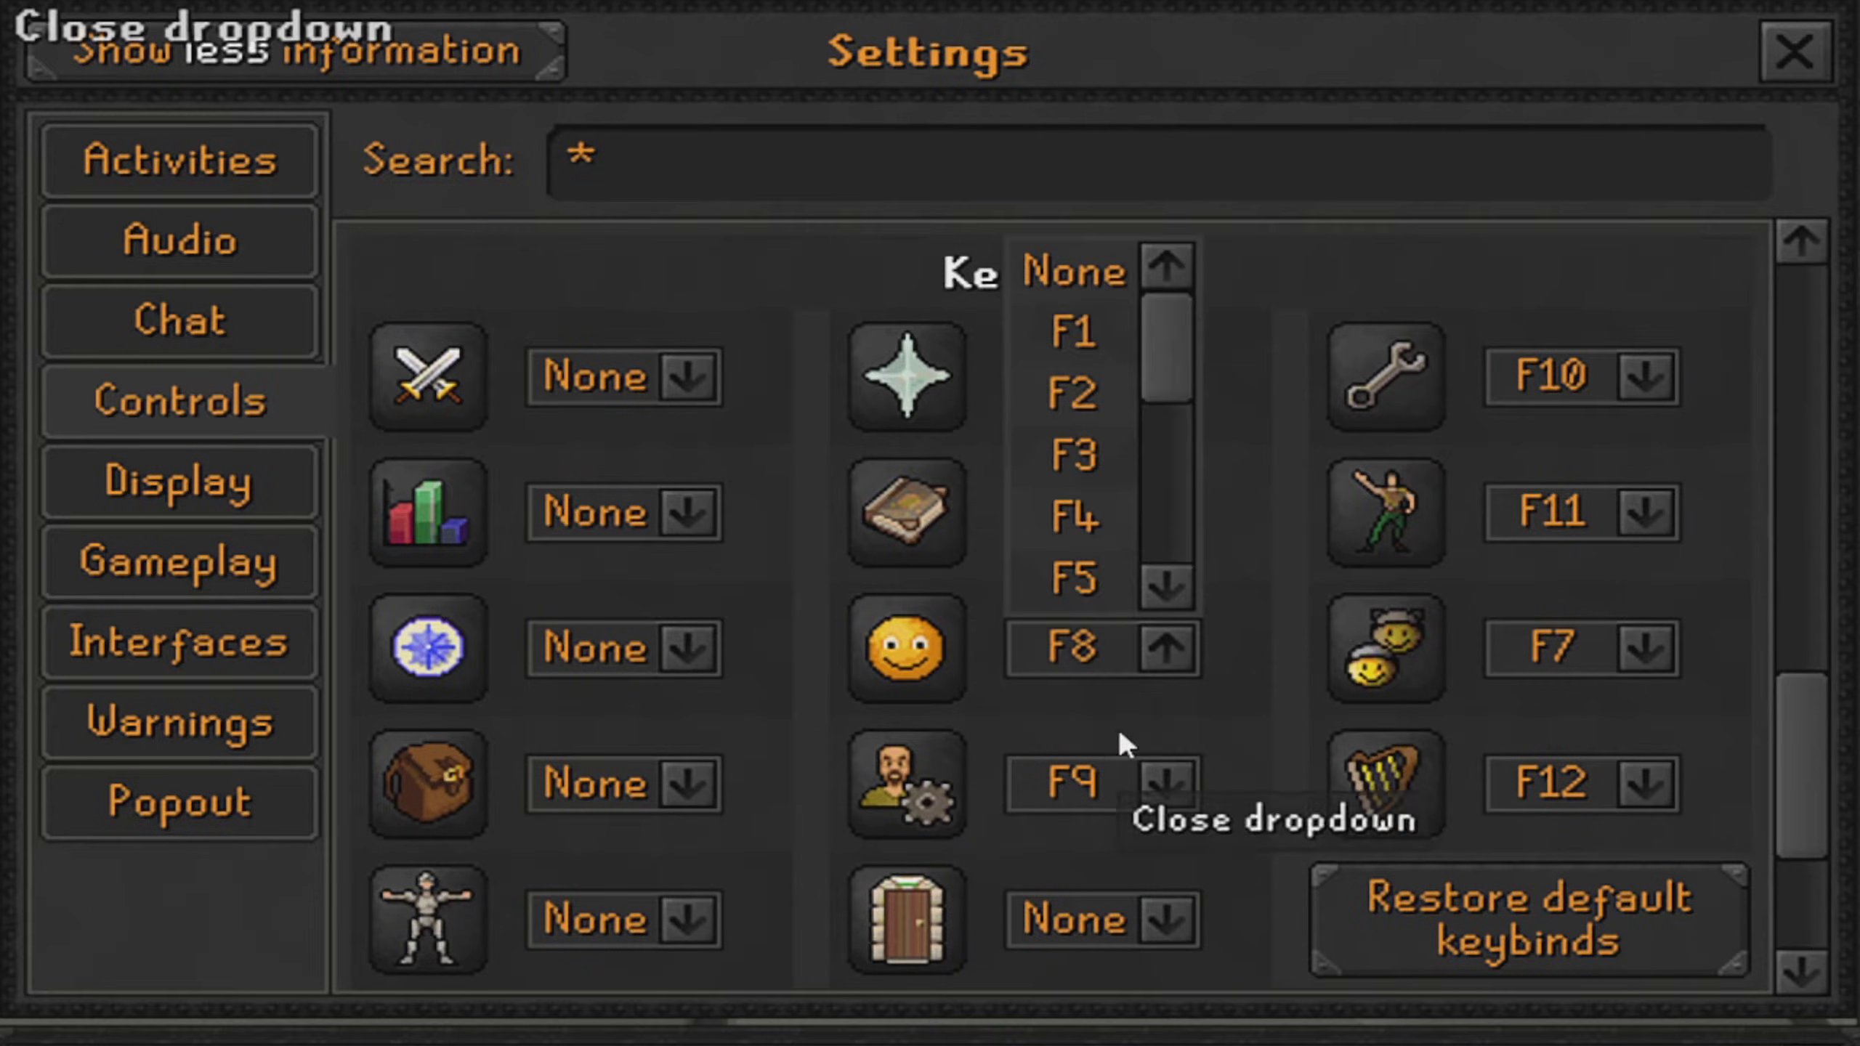
pyautogui.click(1096, 270)
pyautogui.click(1107, 780)
pyautogui.click(1074, 406)
pyautogui.click(1636, 778)
pyautogui.click(1569, 396)
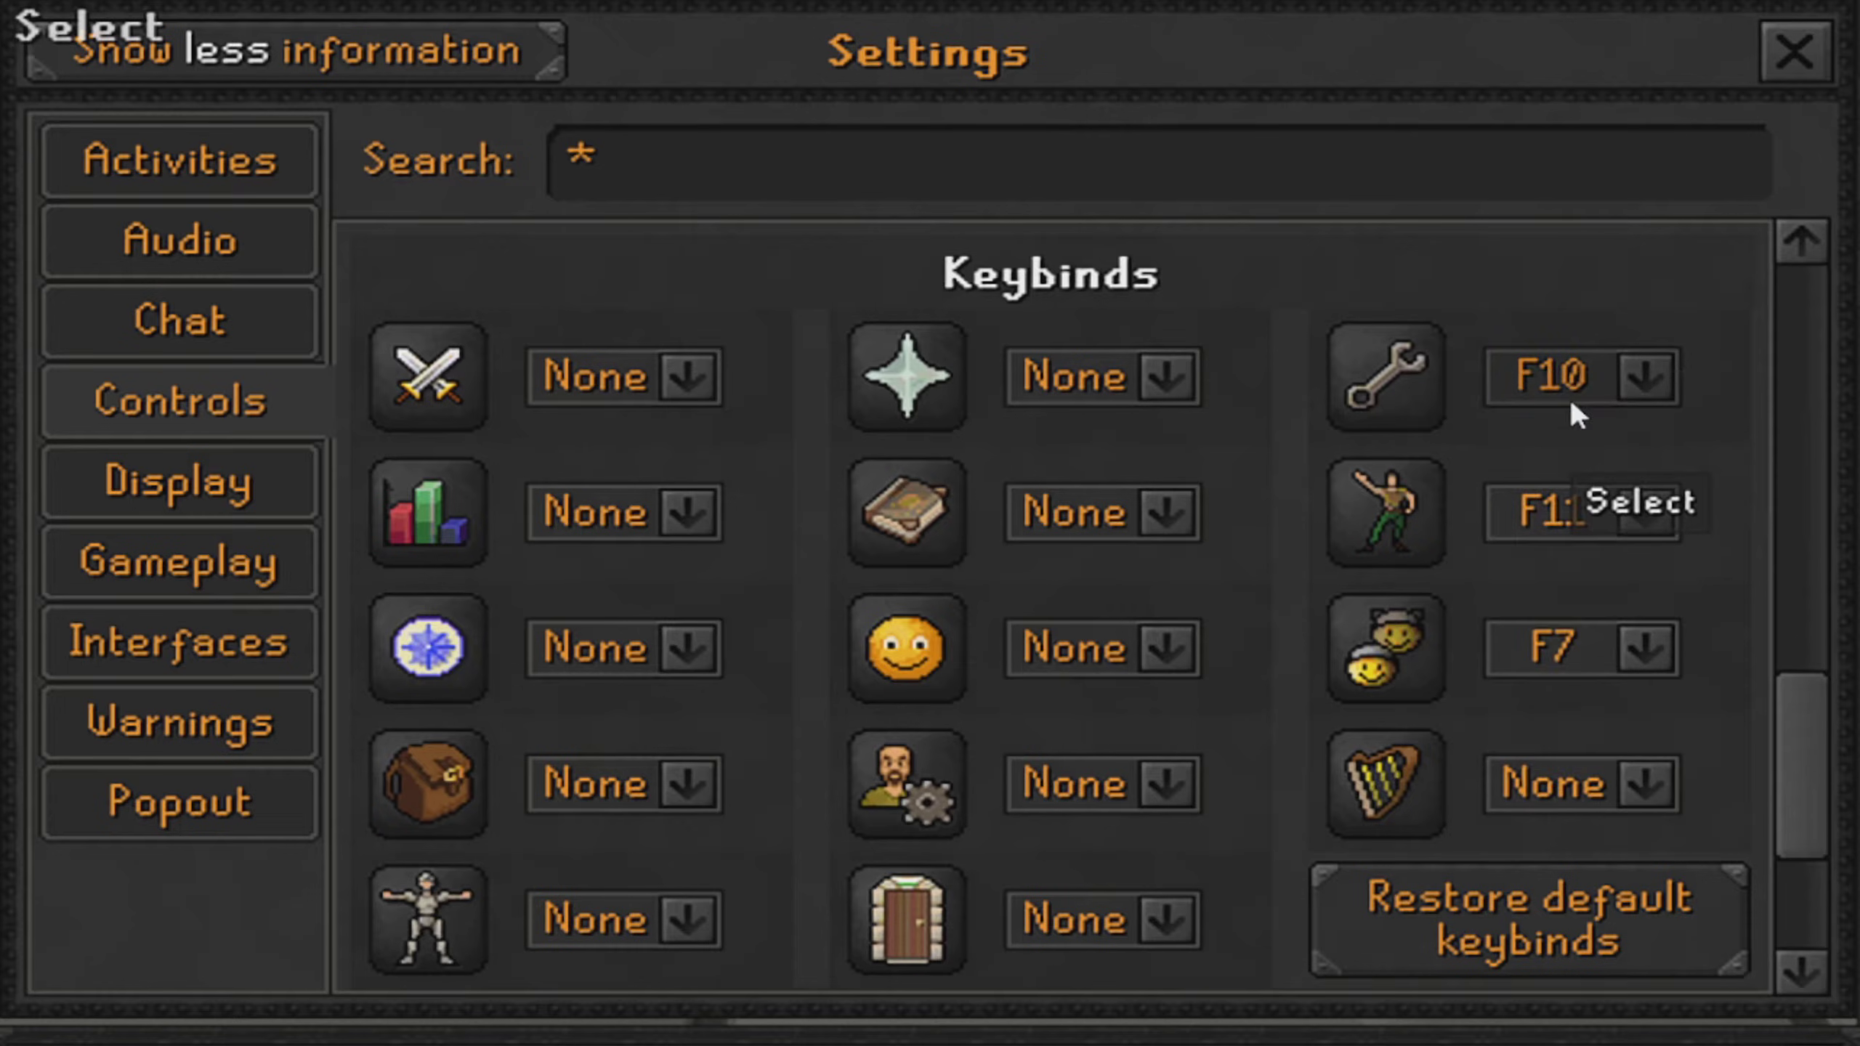
pyautogui.click(1590, 510)
pyautogui.click(1577, 582)
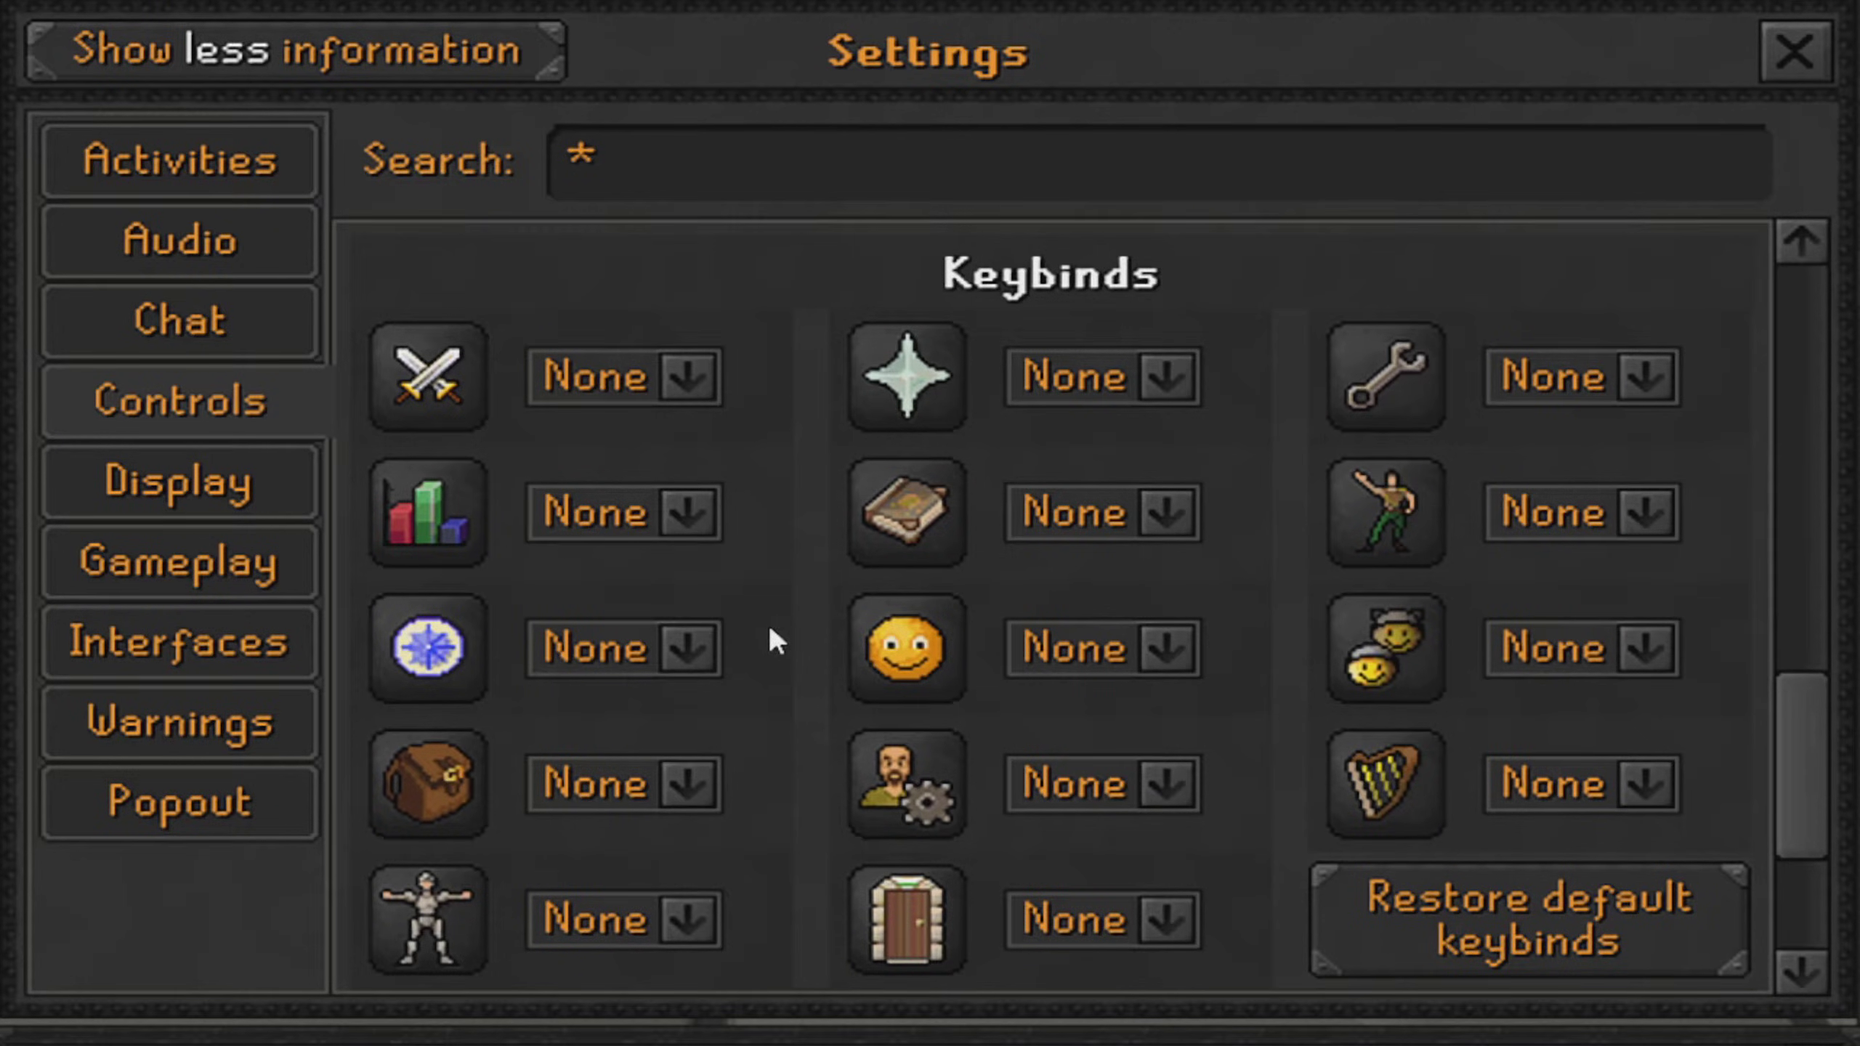
pyautogui.click(590, 778)
# Bind inventory to F1, prayer to F2, equipment to F3 and spellbook to F4, then close Settings
pyautogui.click(638, 469)
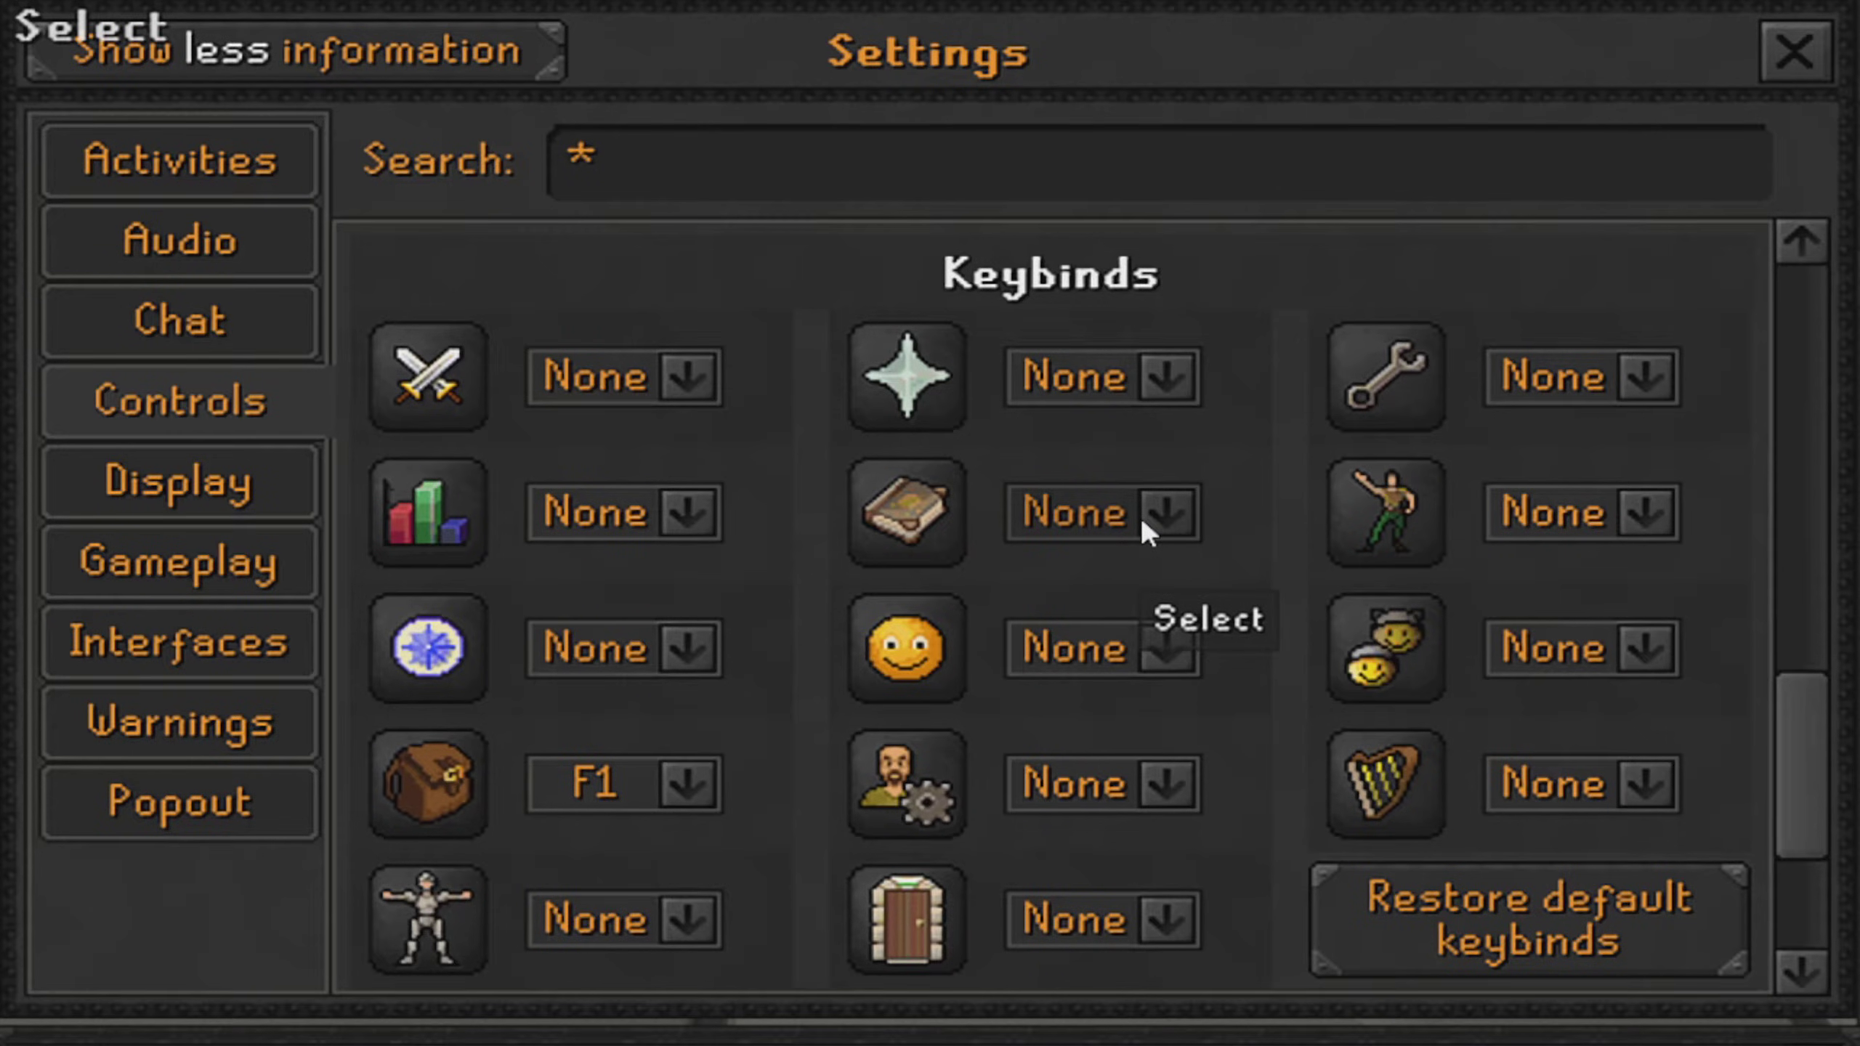
pyautogui.click(1147, 374)
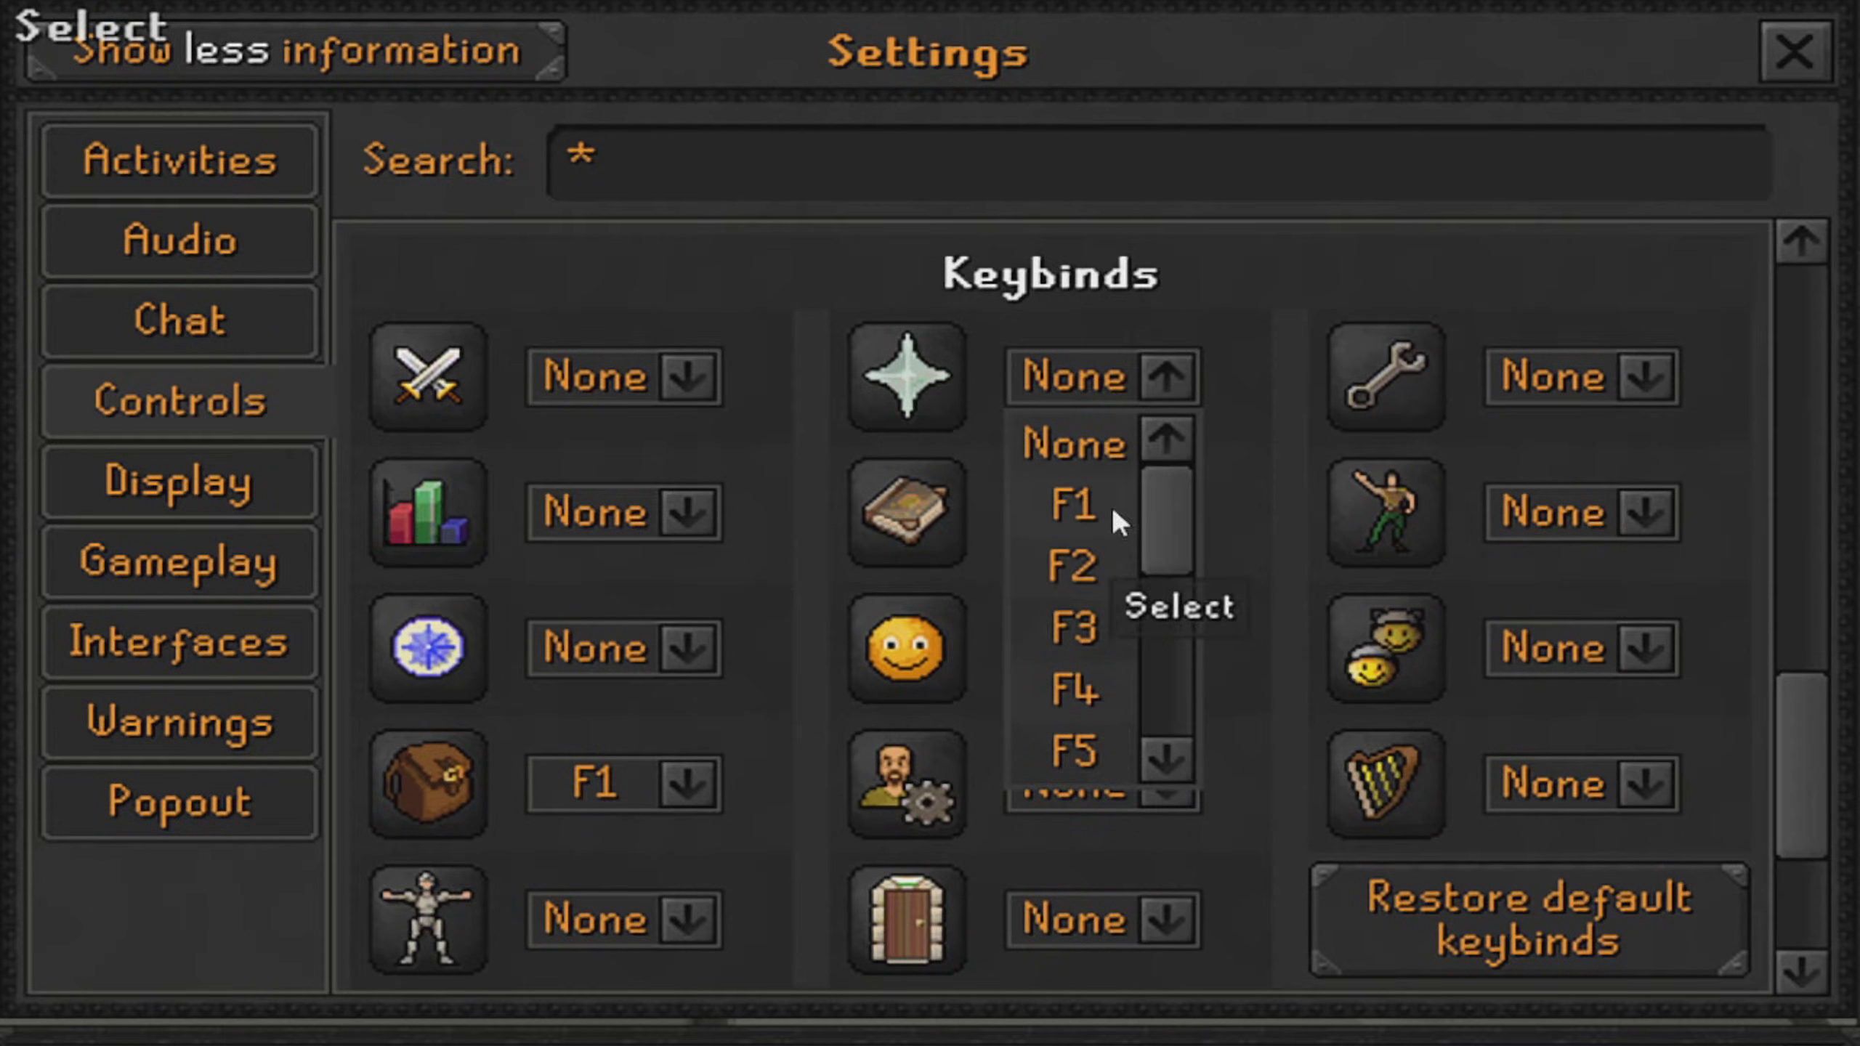
pyautogui.click(1100, 559)
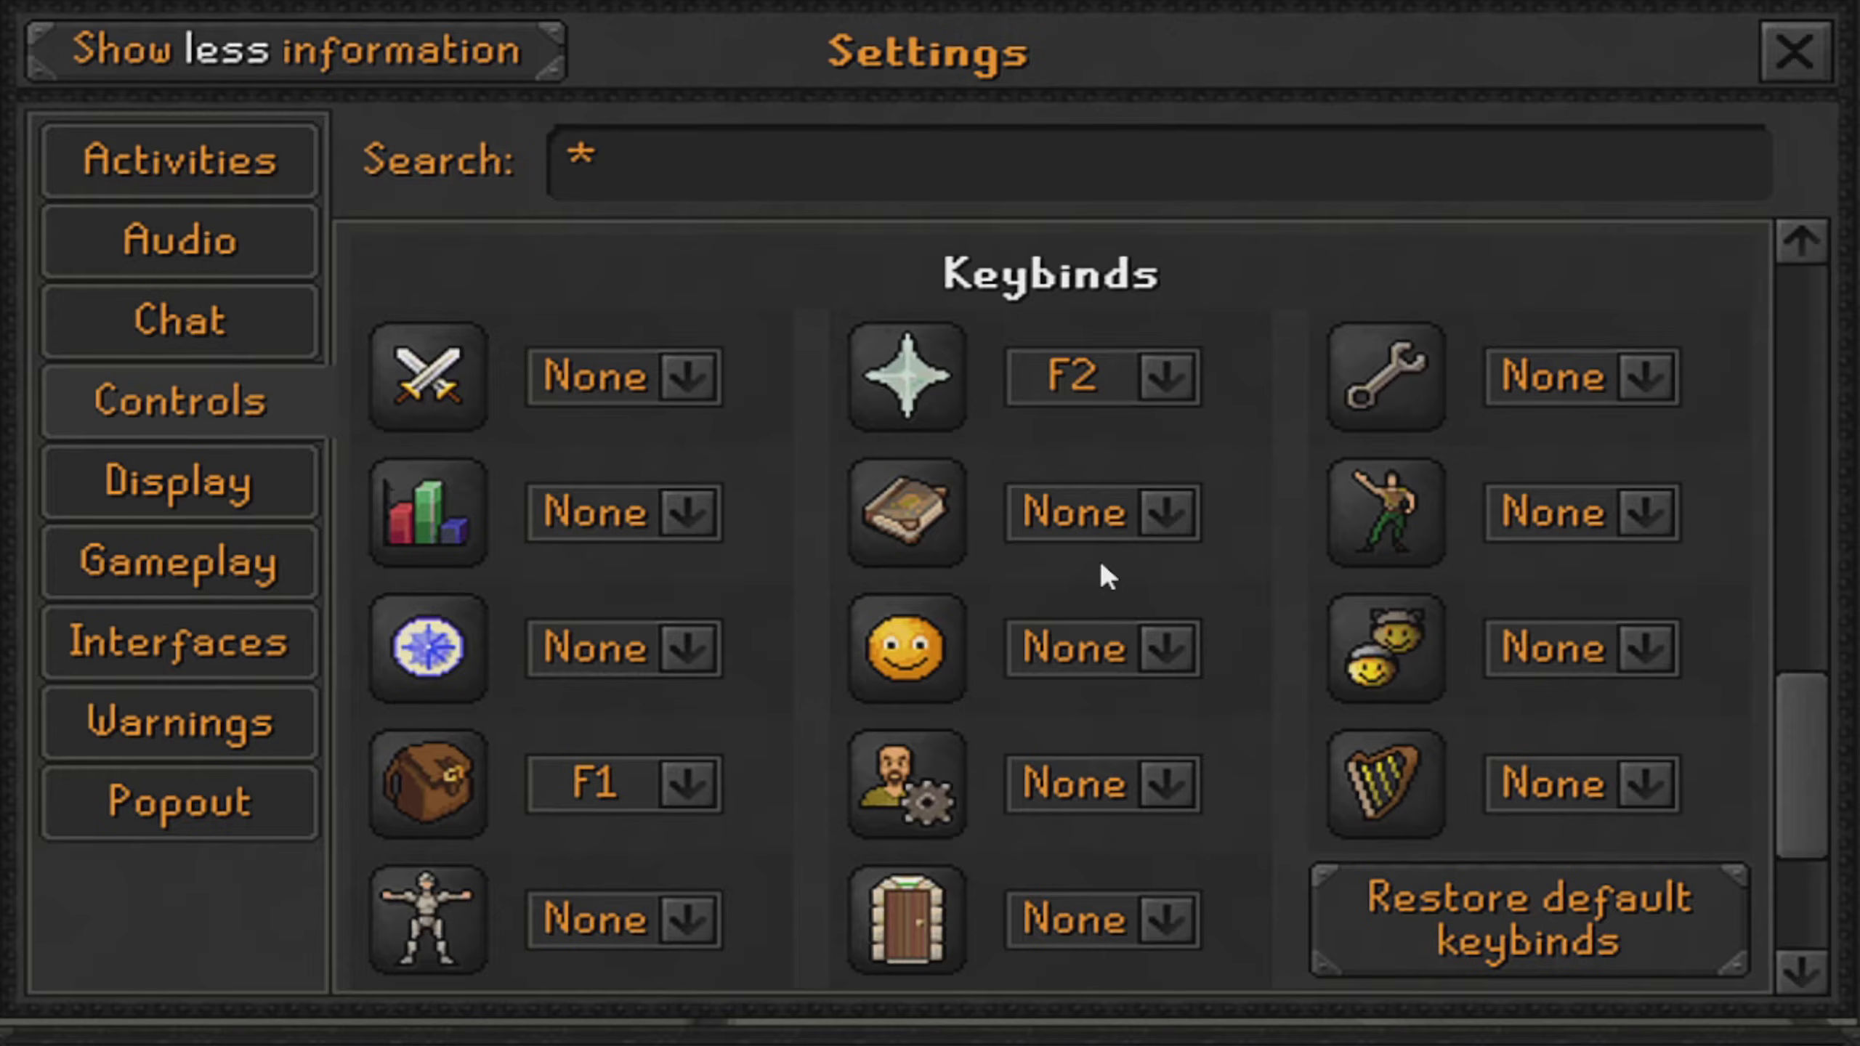
pyautogui.click(613, 916)
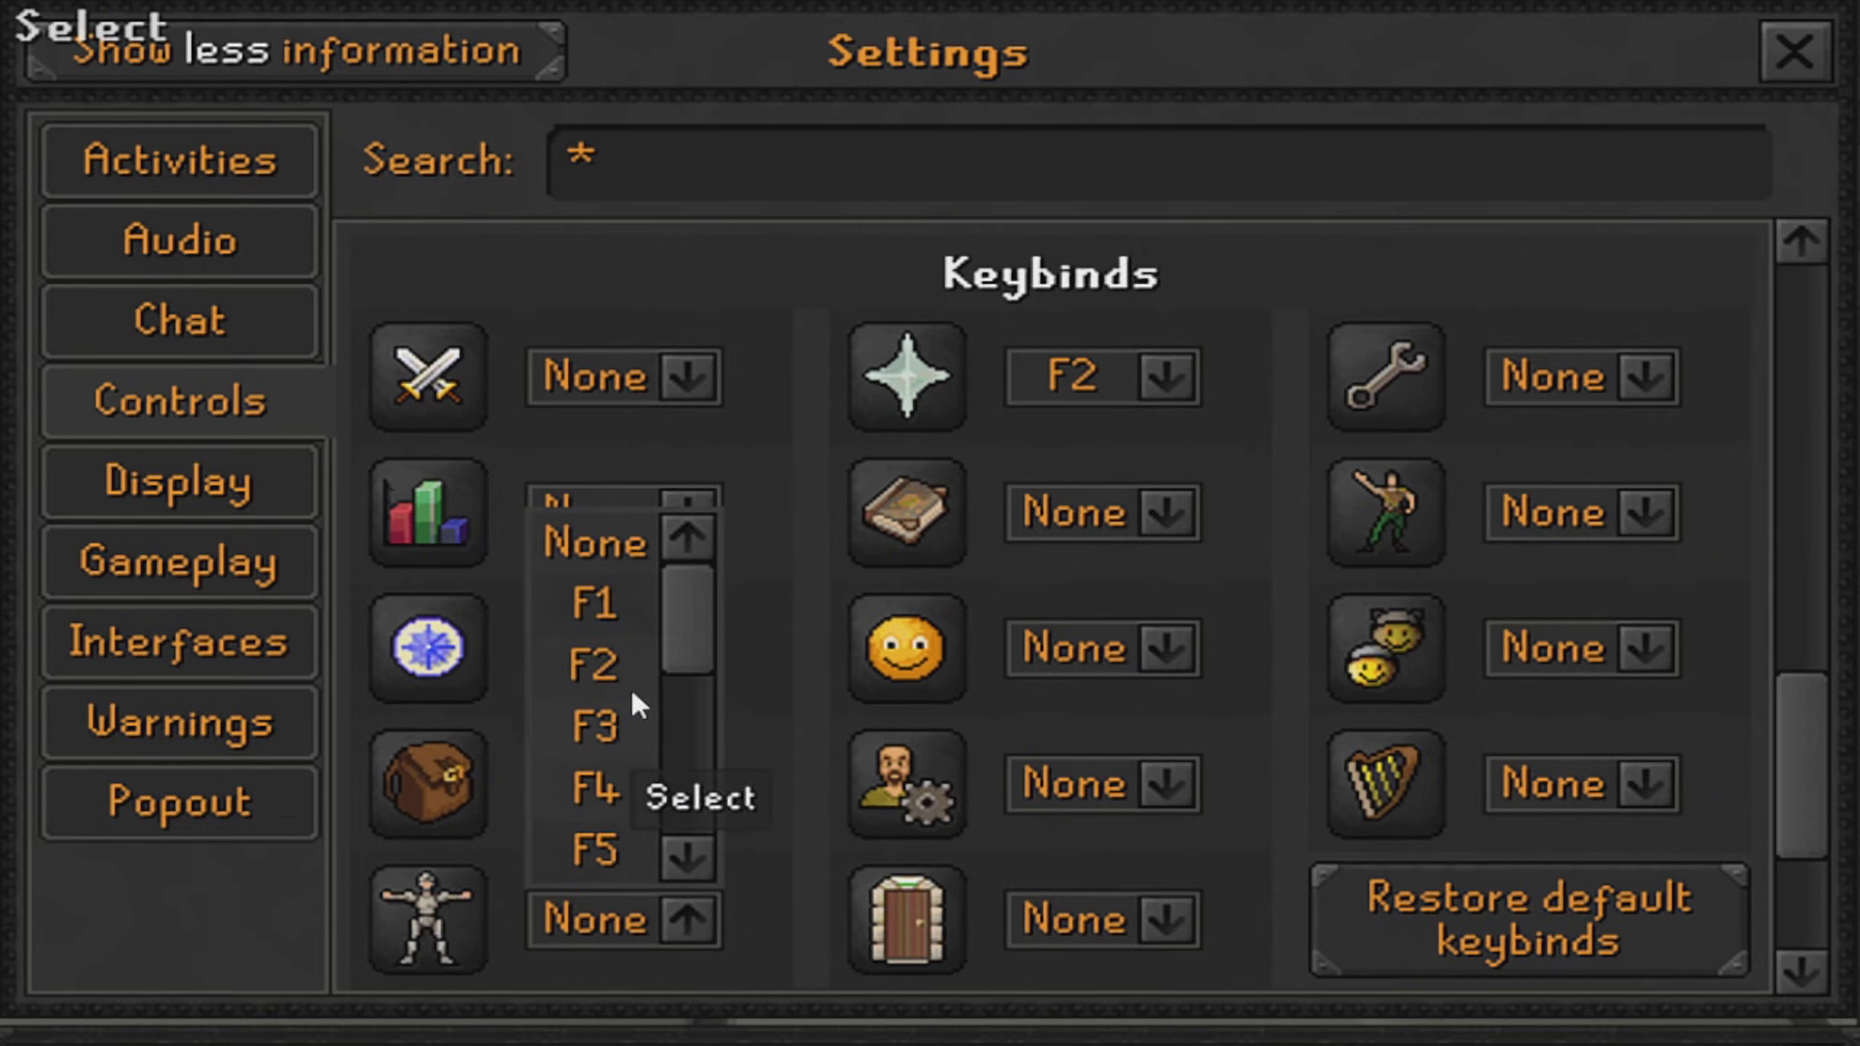
pyautogui.click(612, 724)
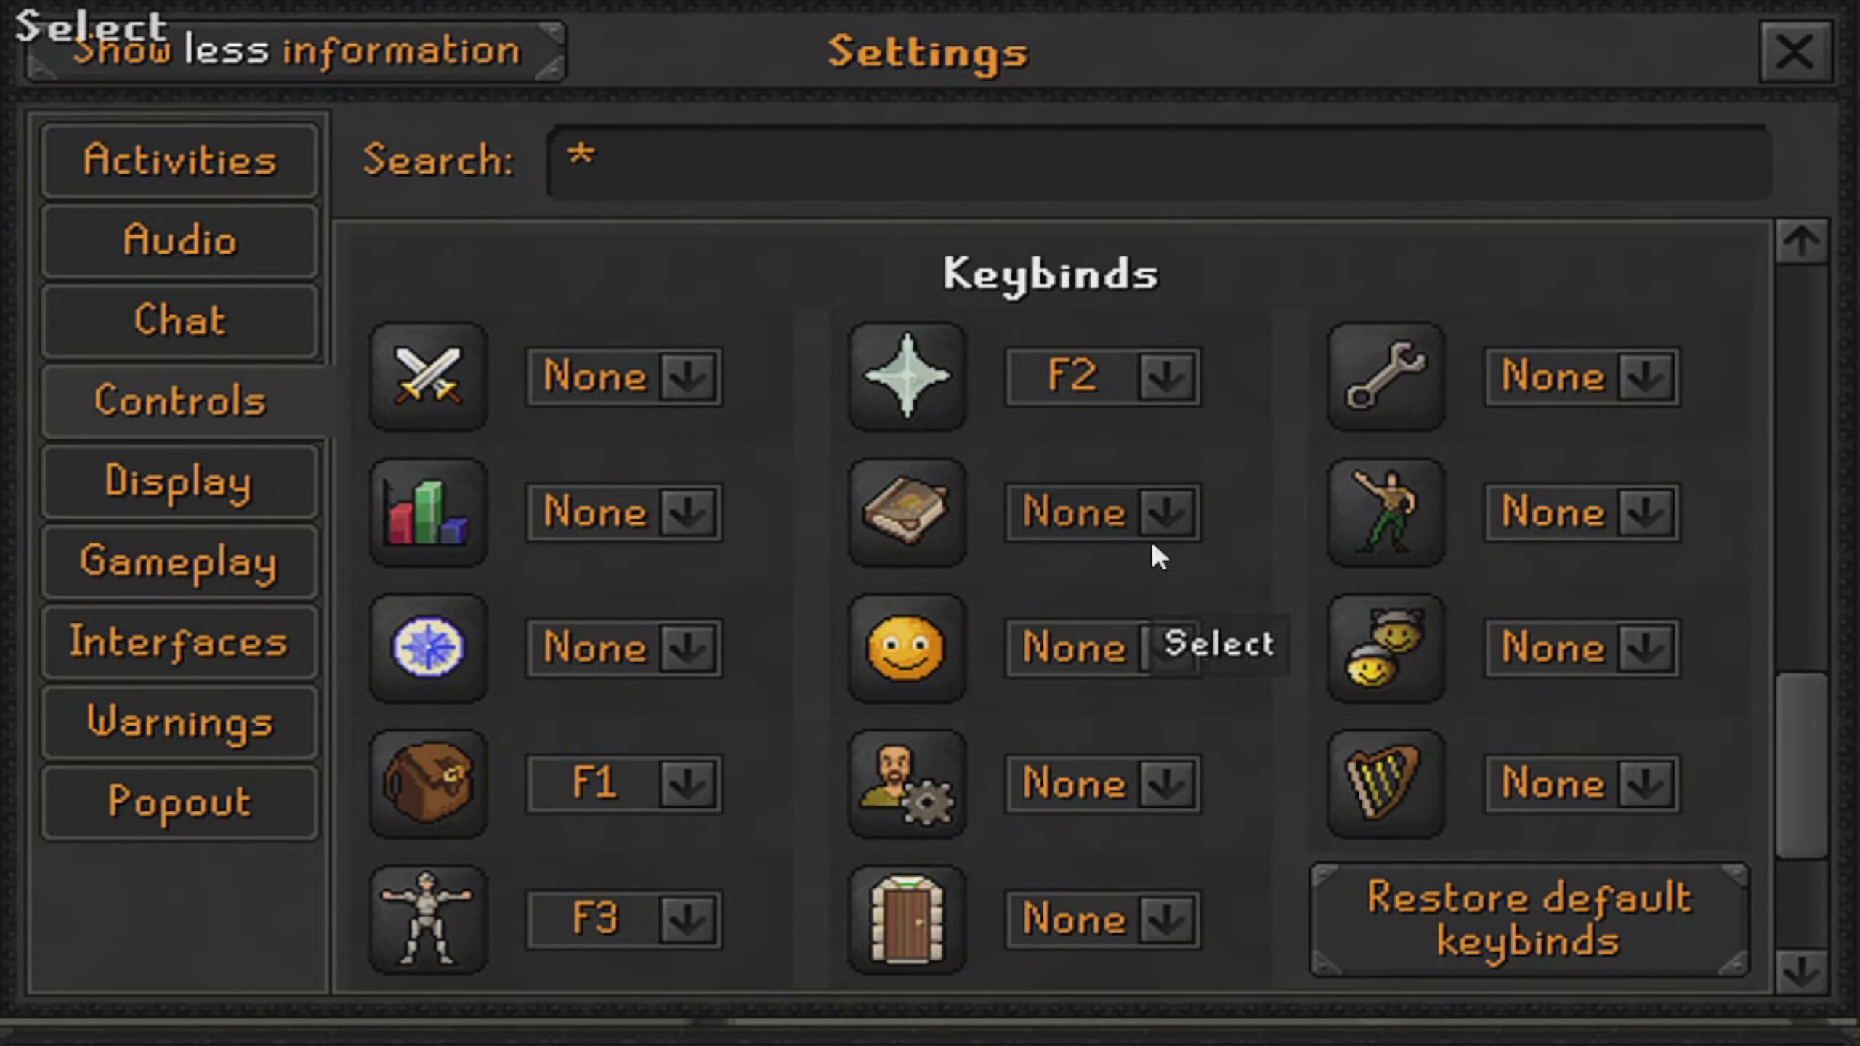
pyautogui.click(1130, 514)
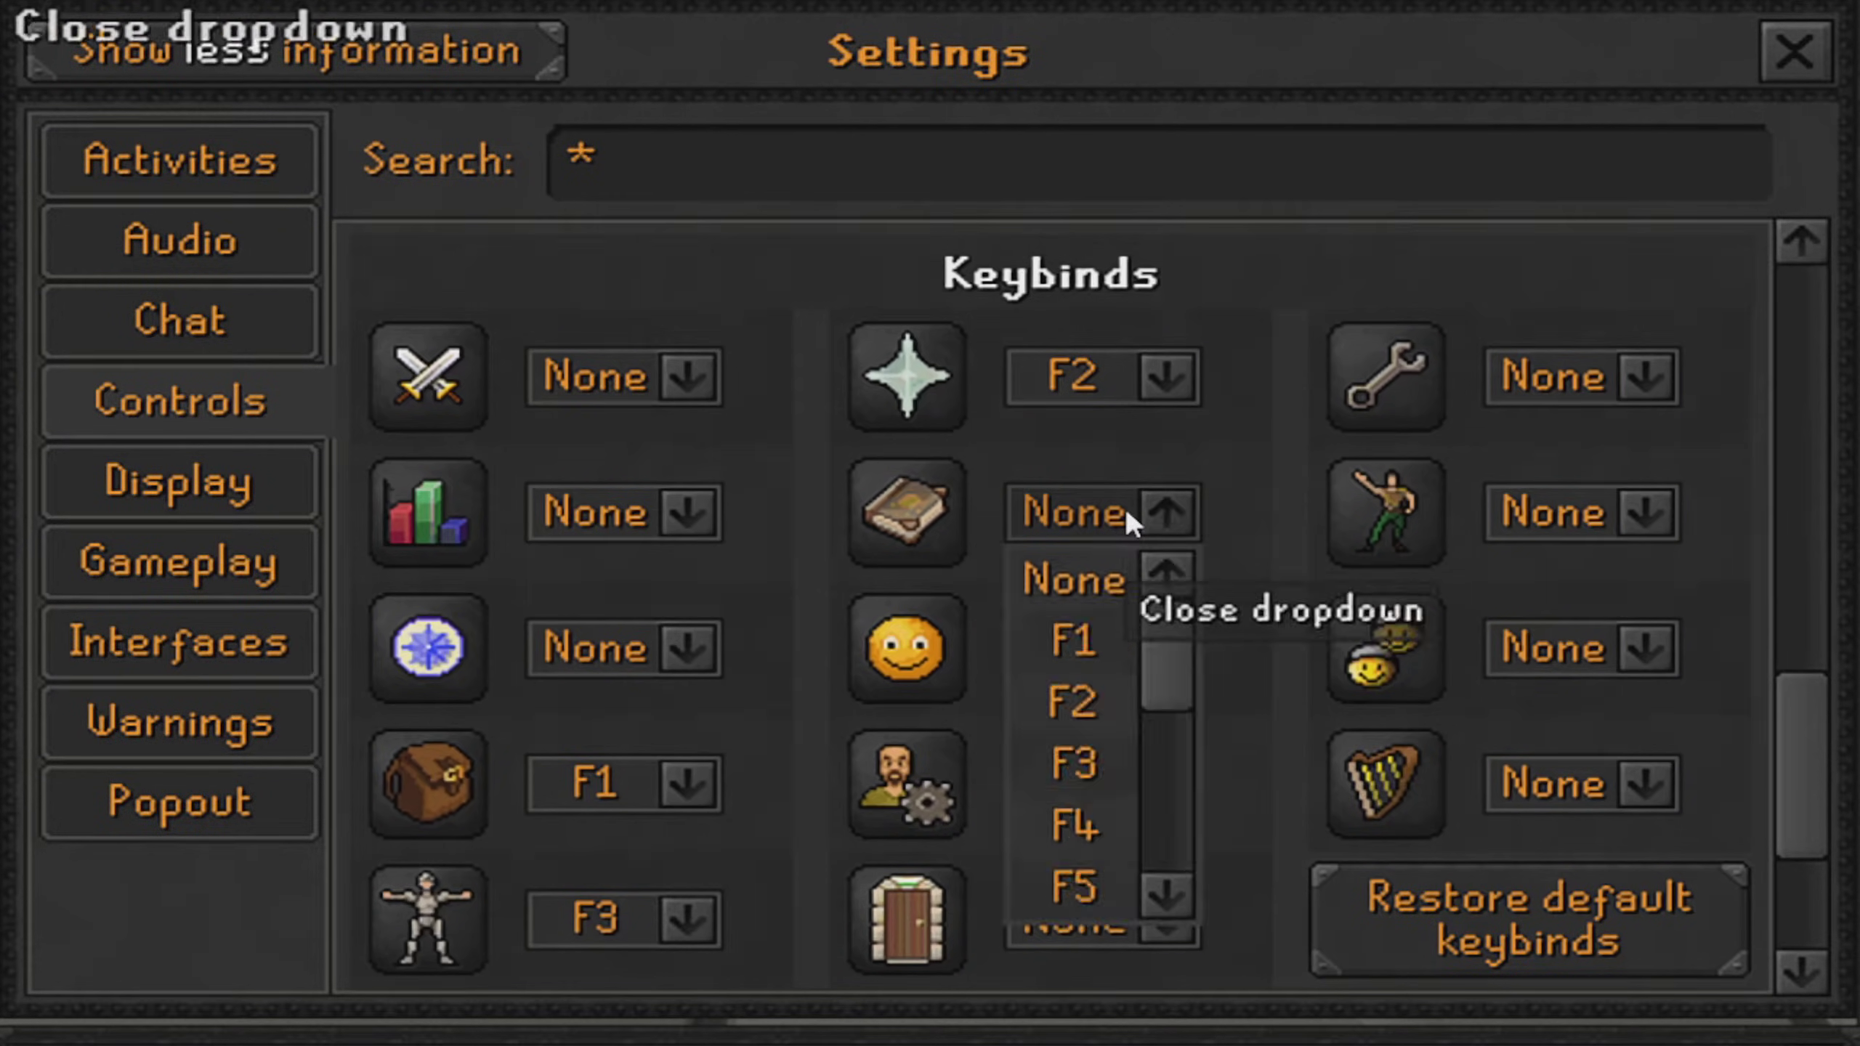
pyautogui.click(1074, 824)
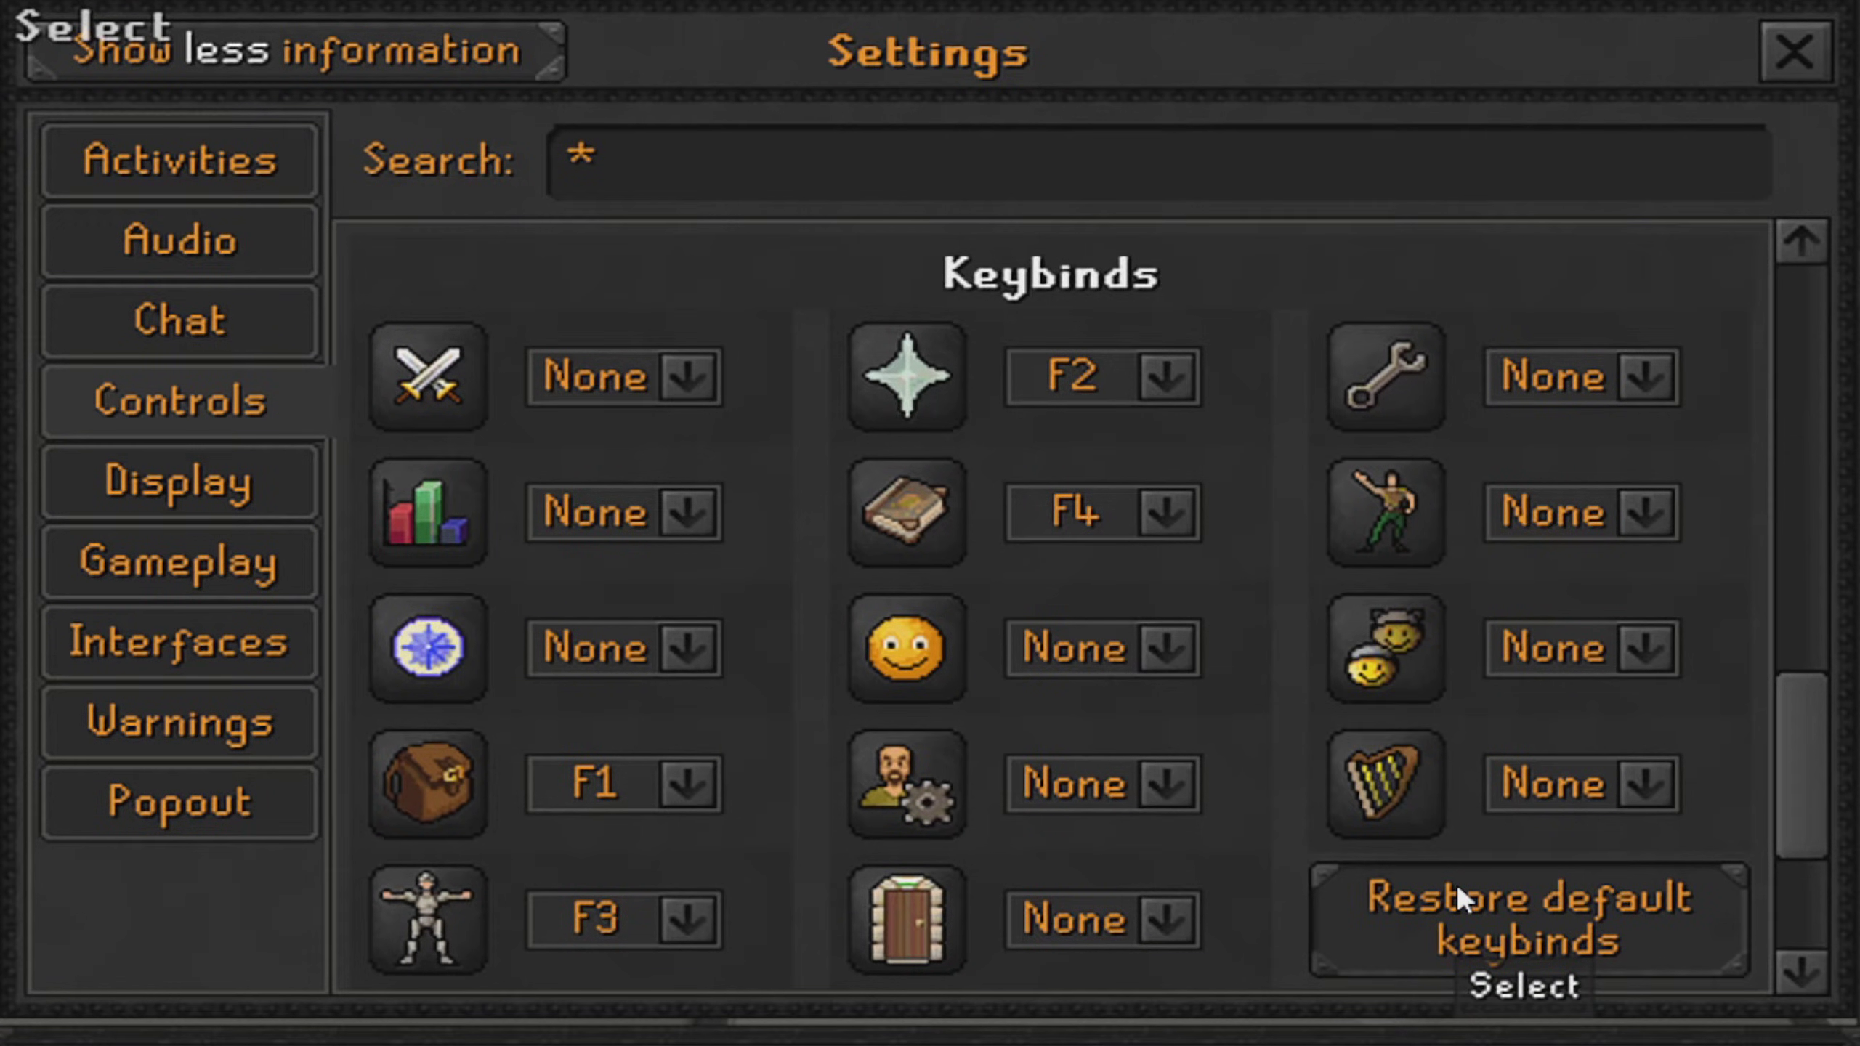
pyautogui.click(1794, 50)
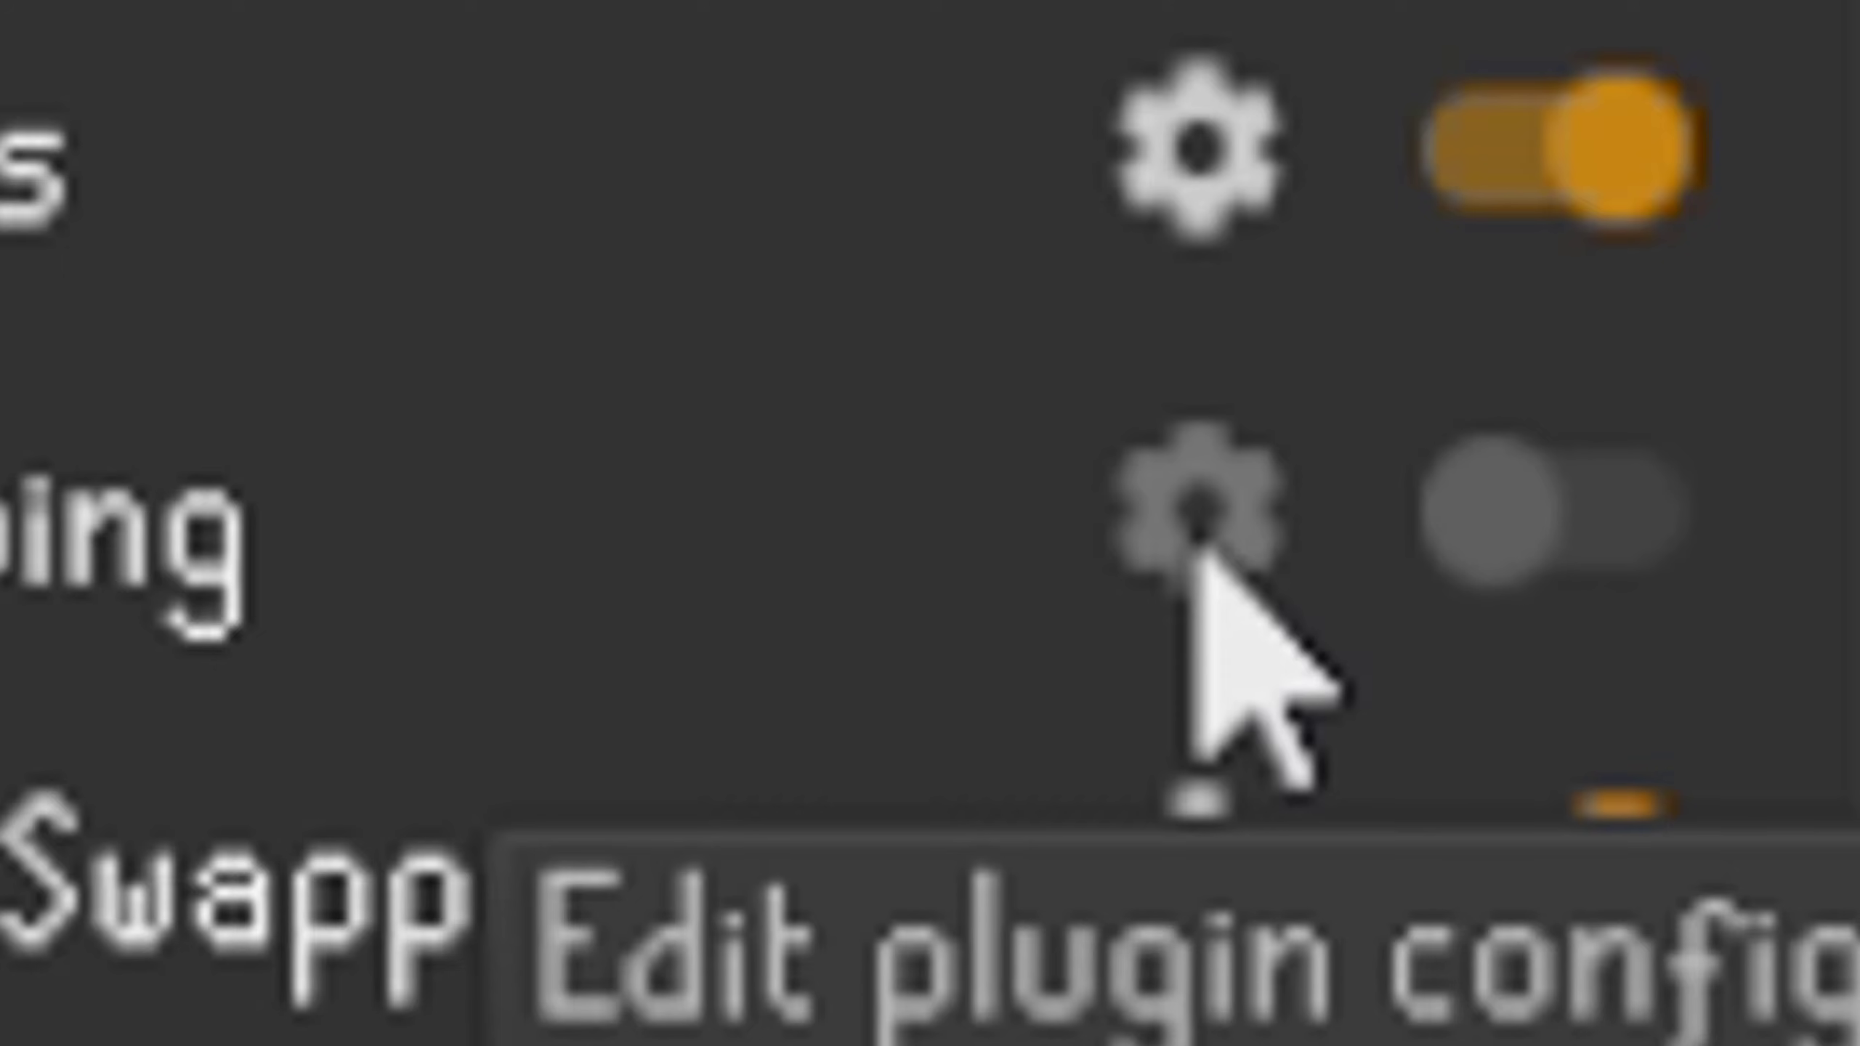
# Open the Key Remapping configuration and enable Remap Camera for W, S, A, D camera control
pyautogui.click(1202, 578)
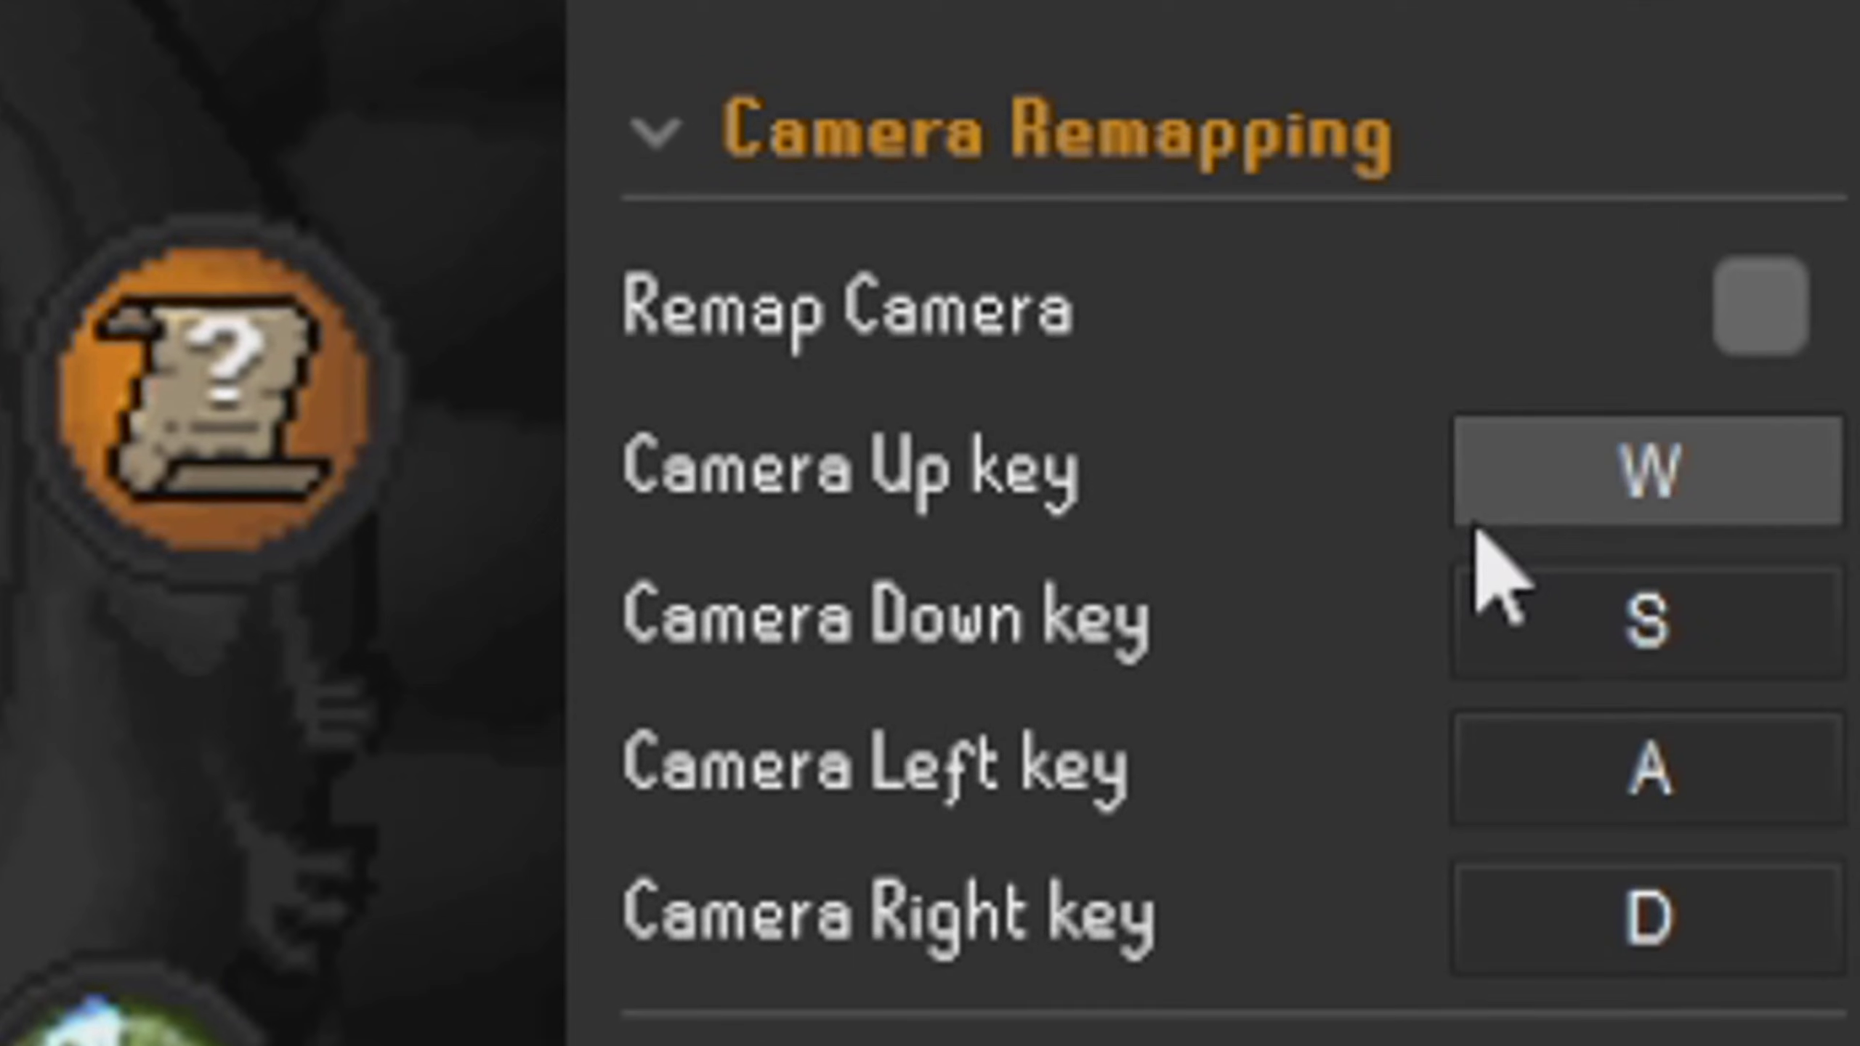
pyautogui.click(1781, 308)
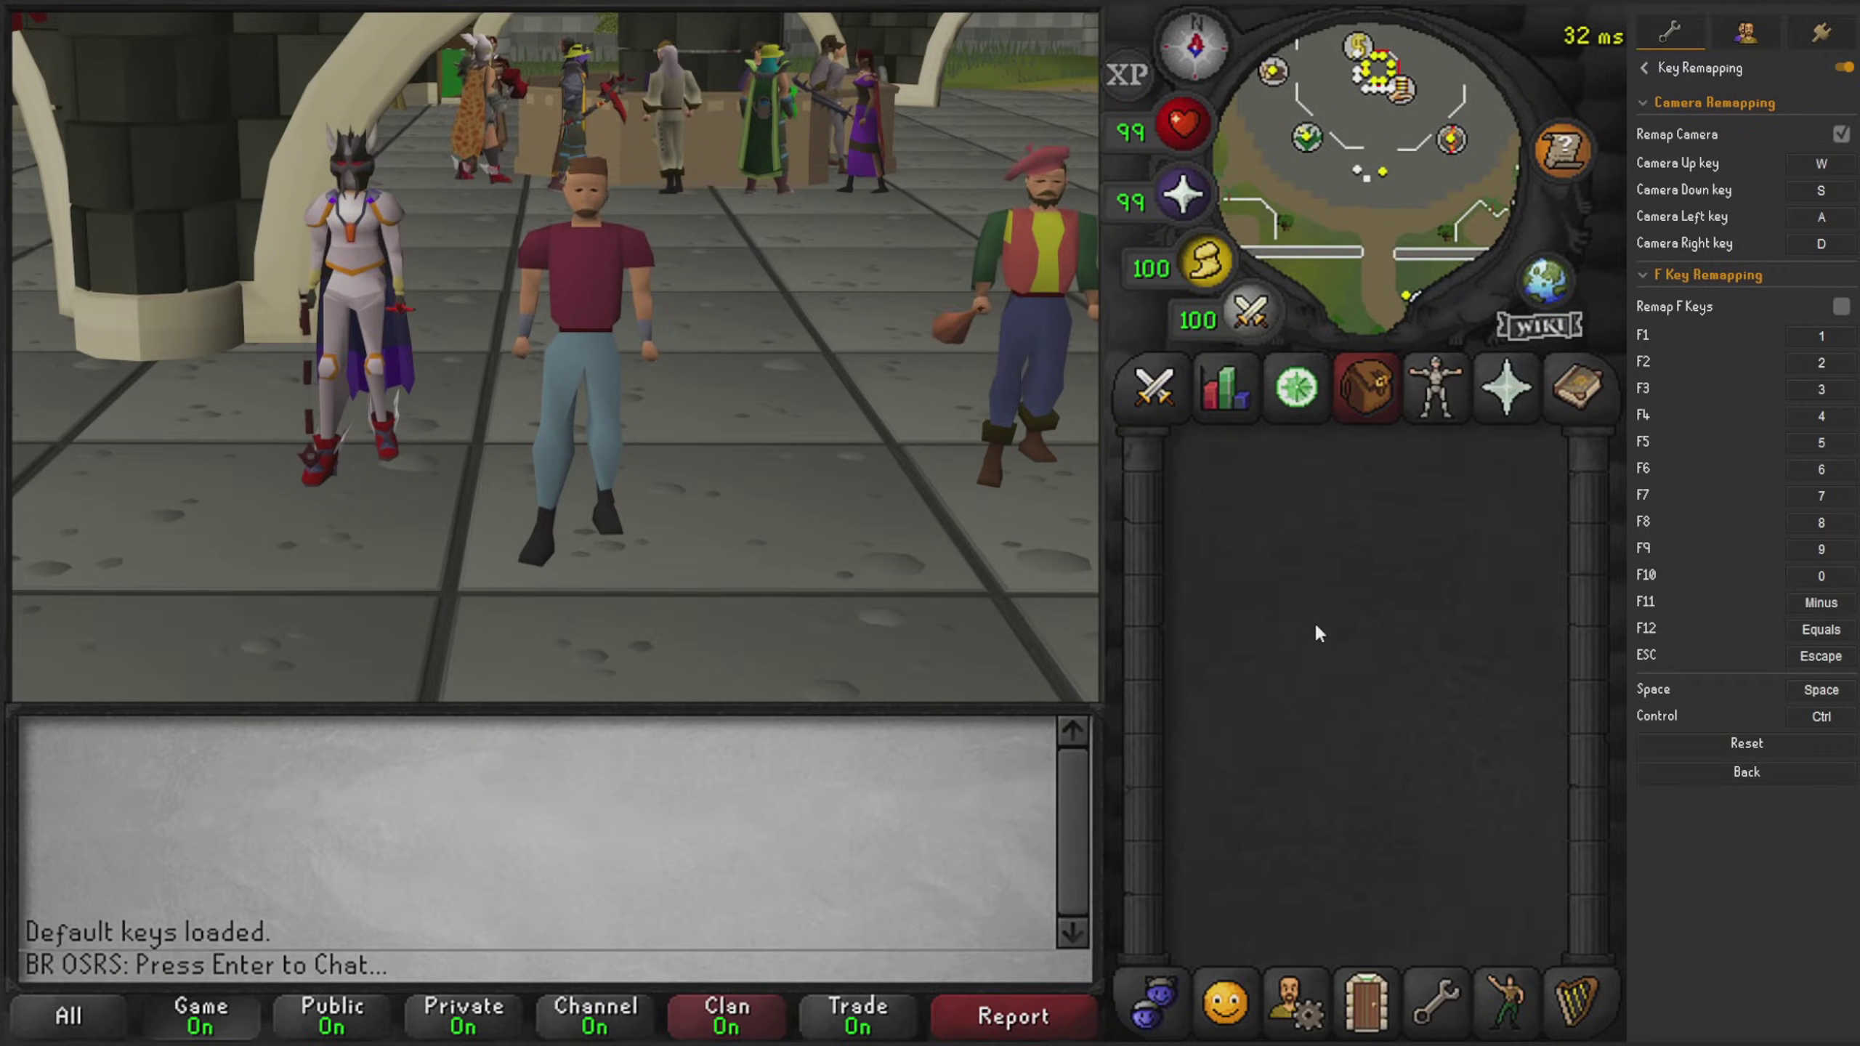
# Rotate and tilt the camera with W, A, S and D, squaring it up north-facing
pyautogui.press('d')
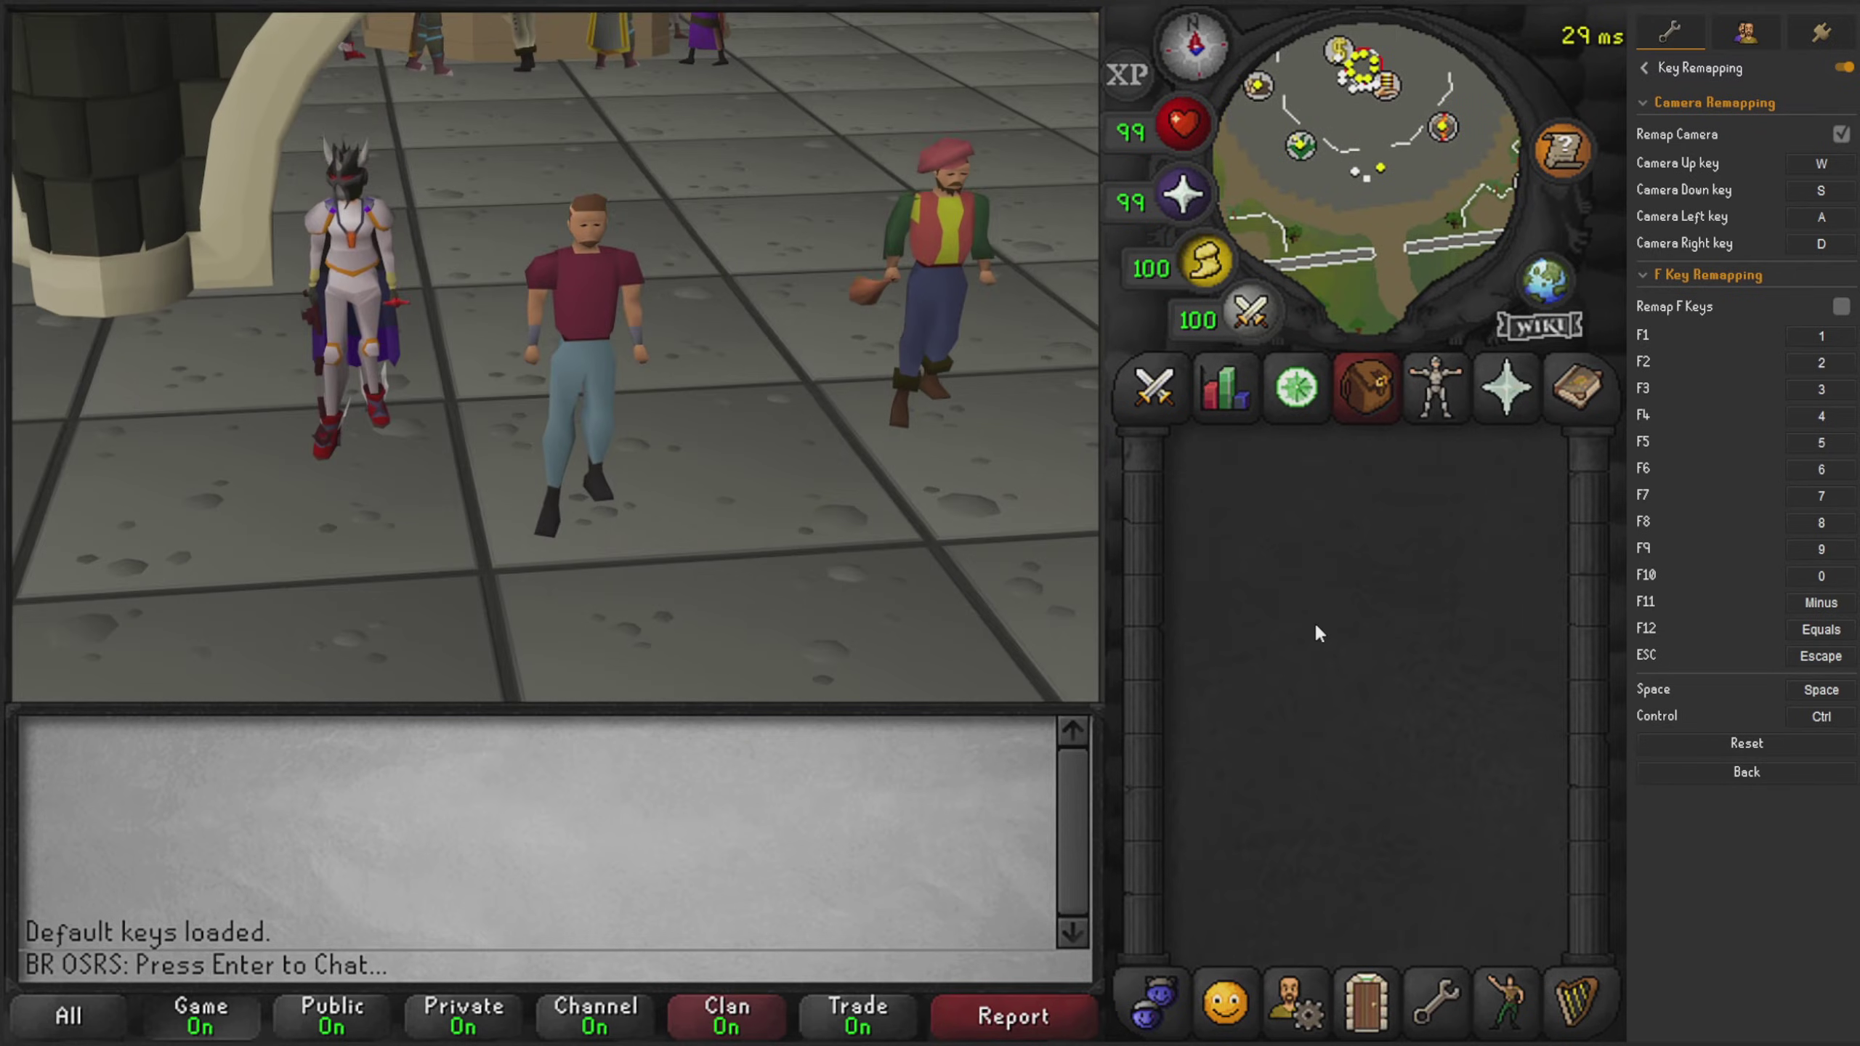
pyautogui.press('w')
pyautogui.press('a')
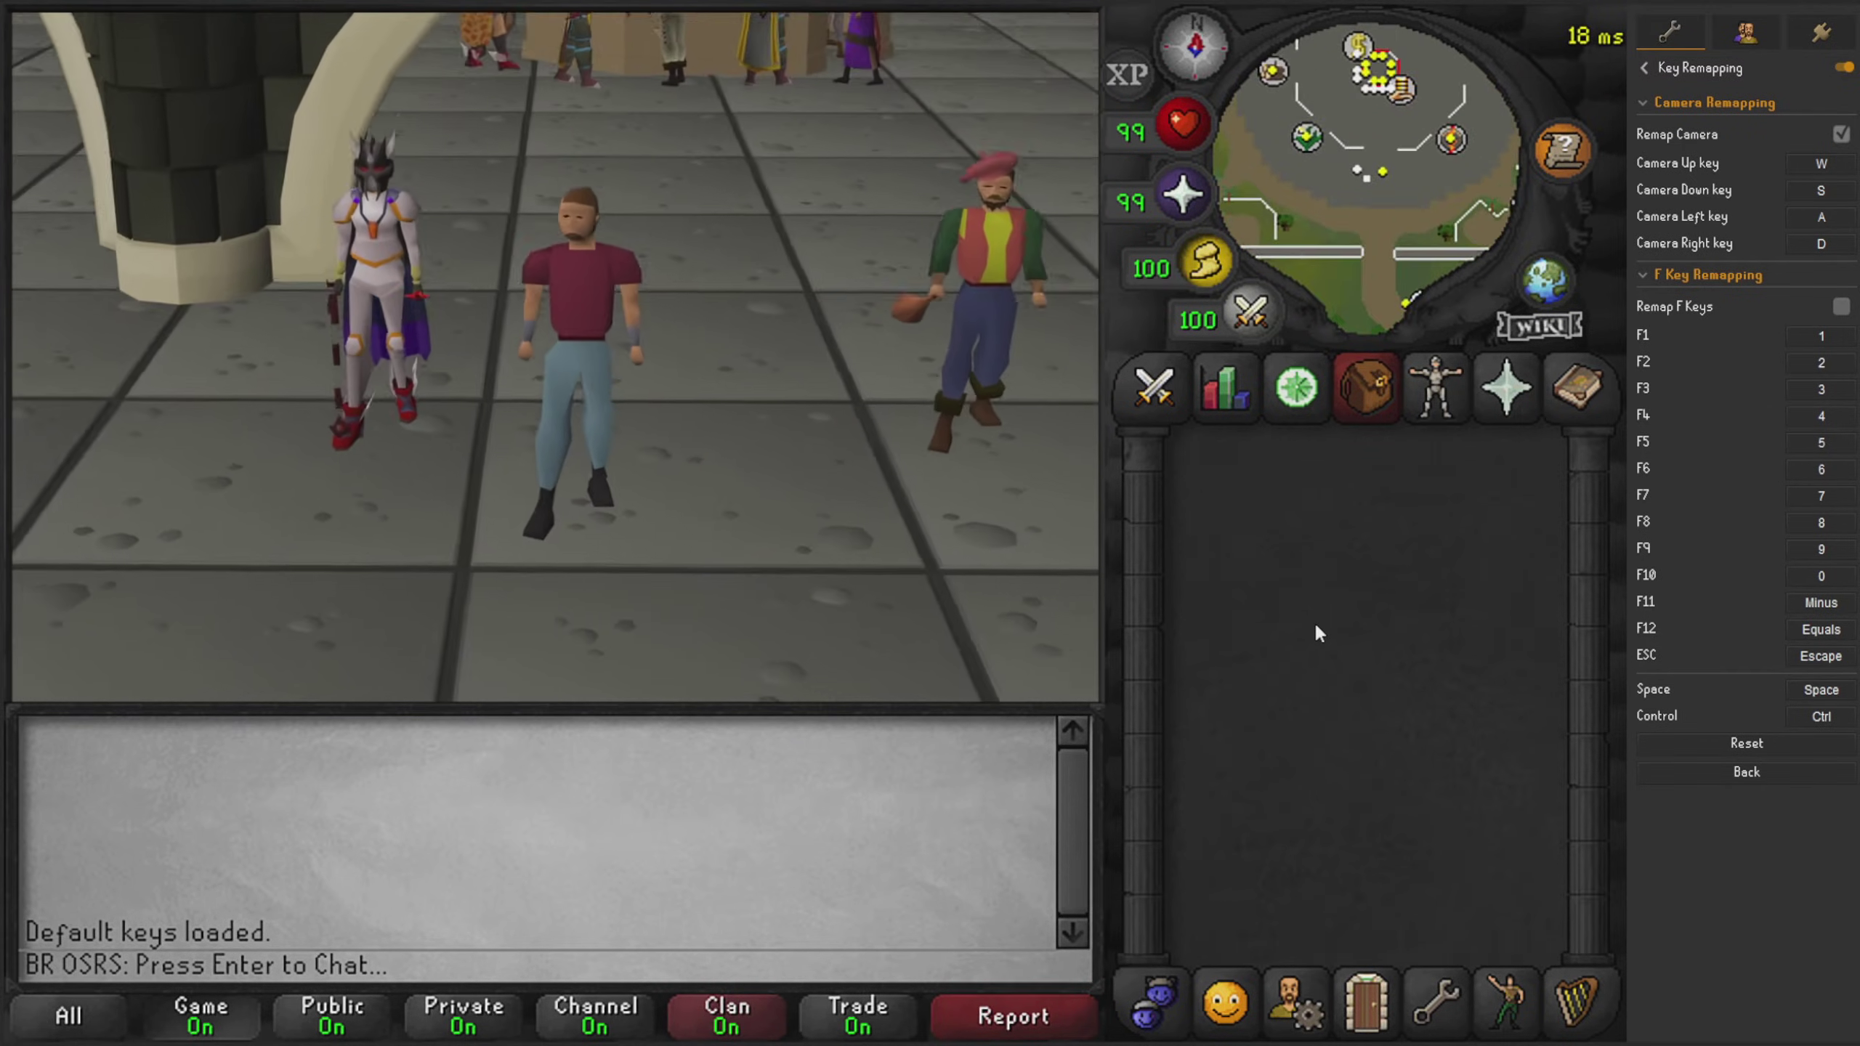
pyautogui.press('w')
pyautogui.press('d')
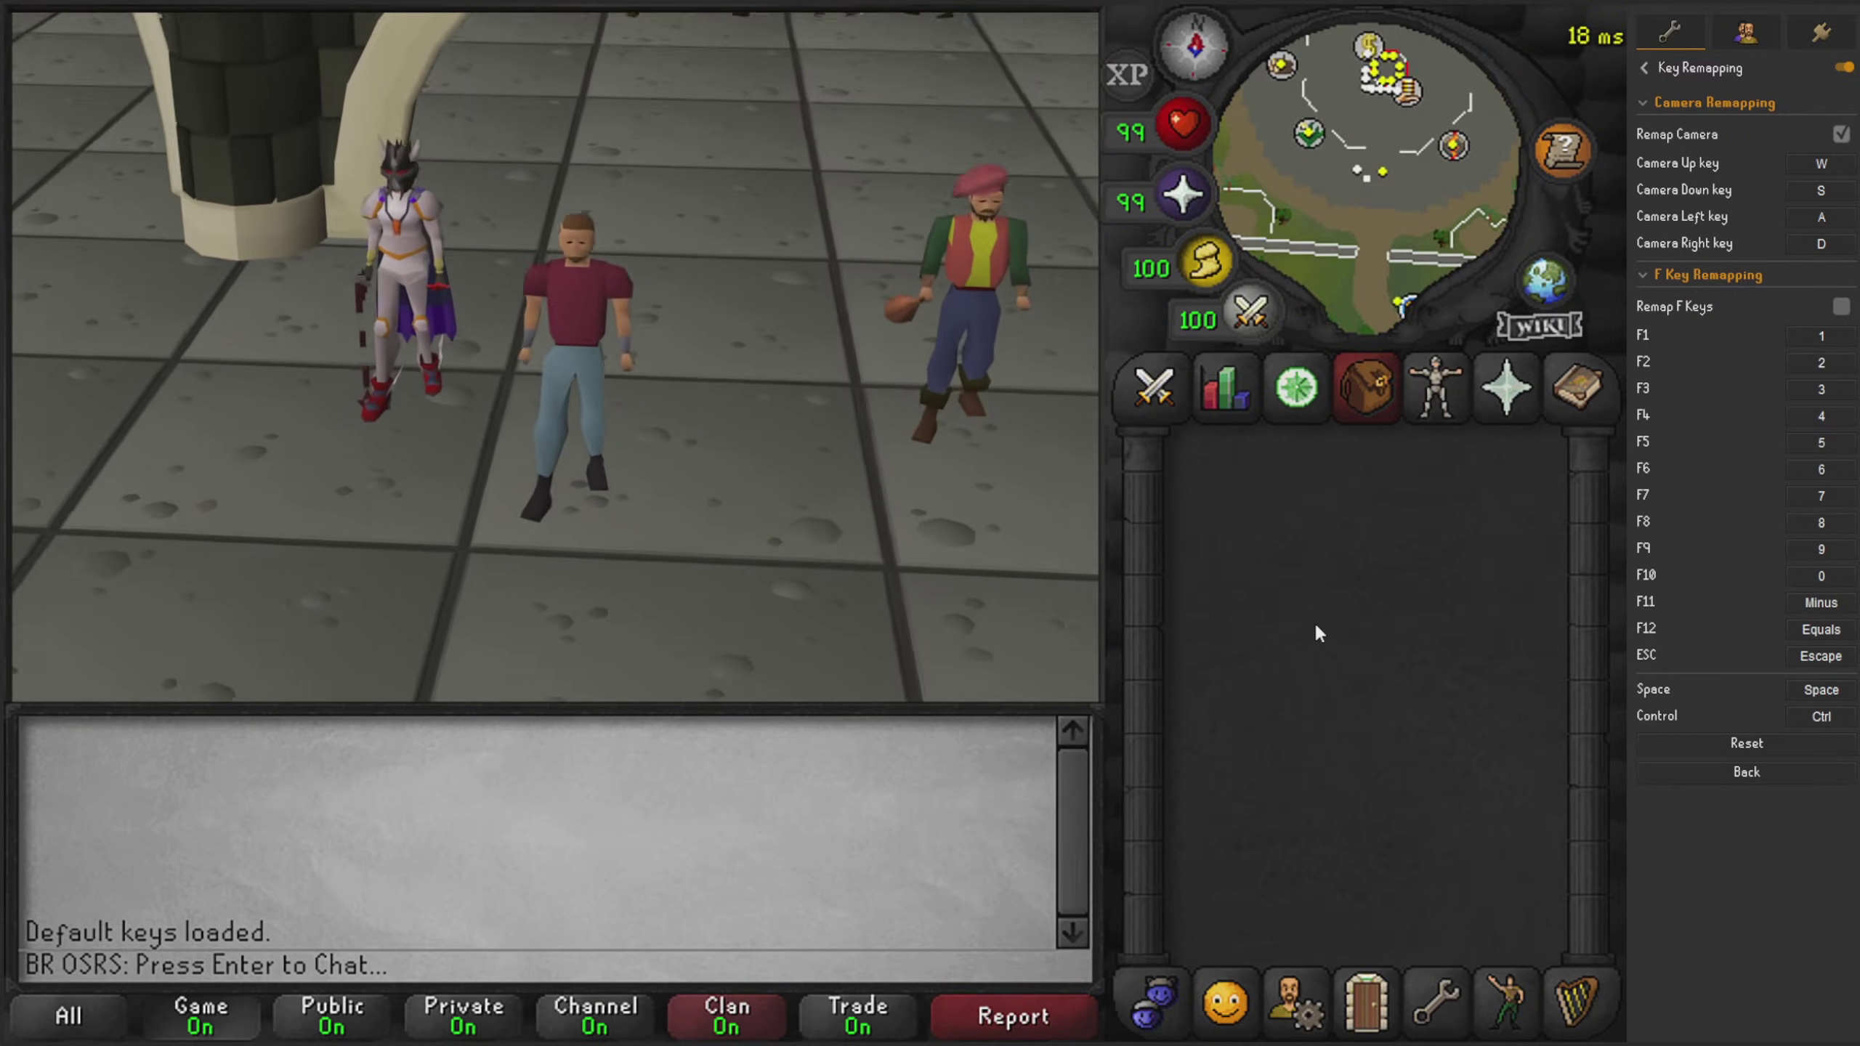
pyautogui.press('s')
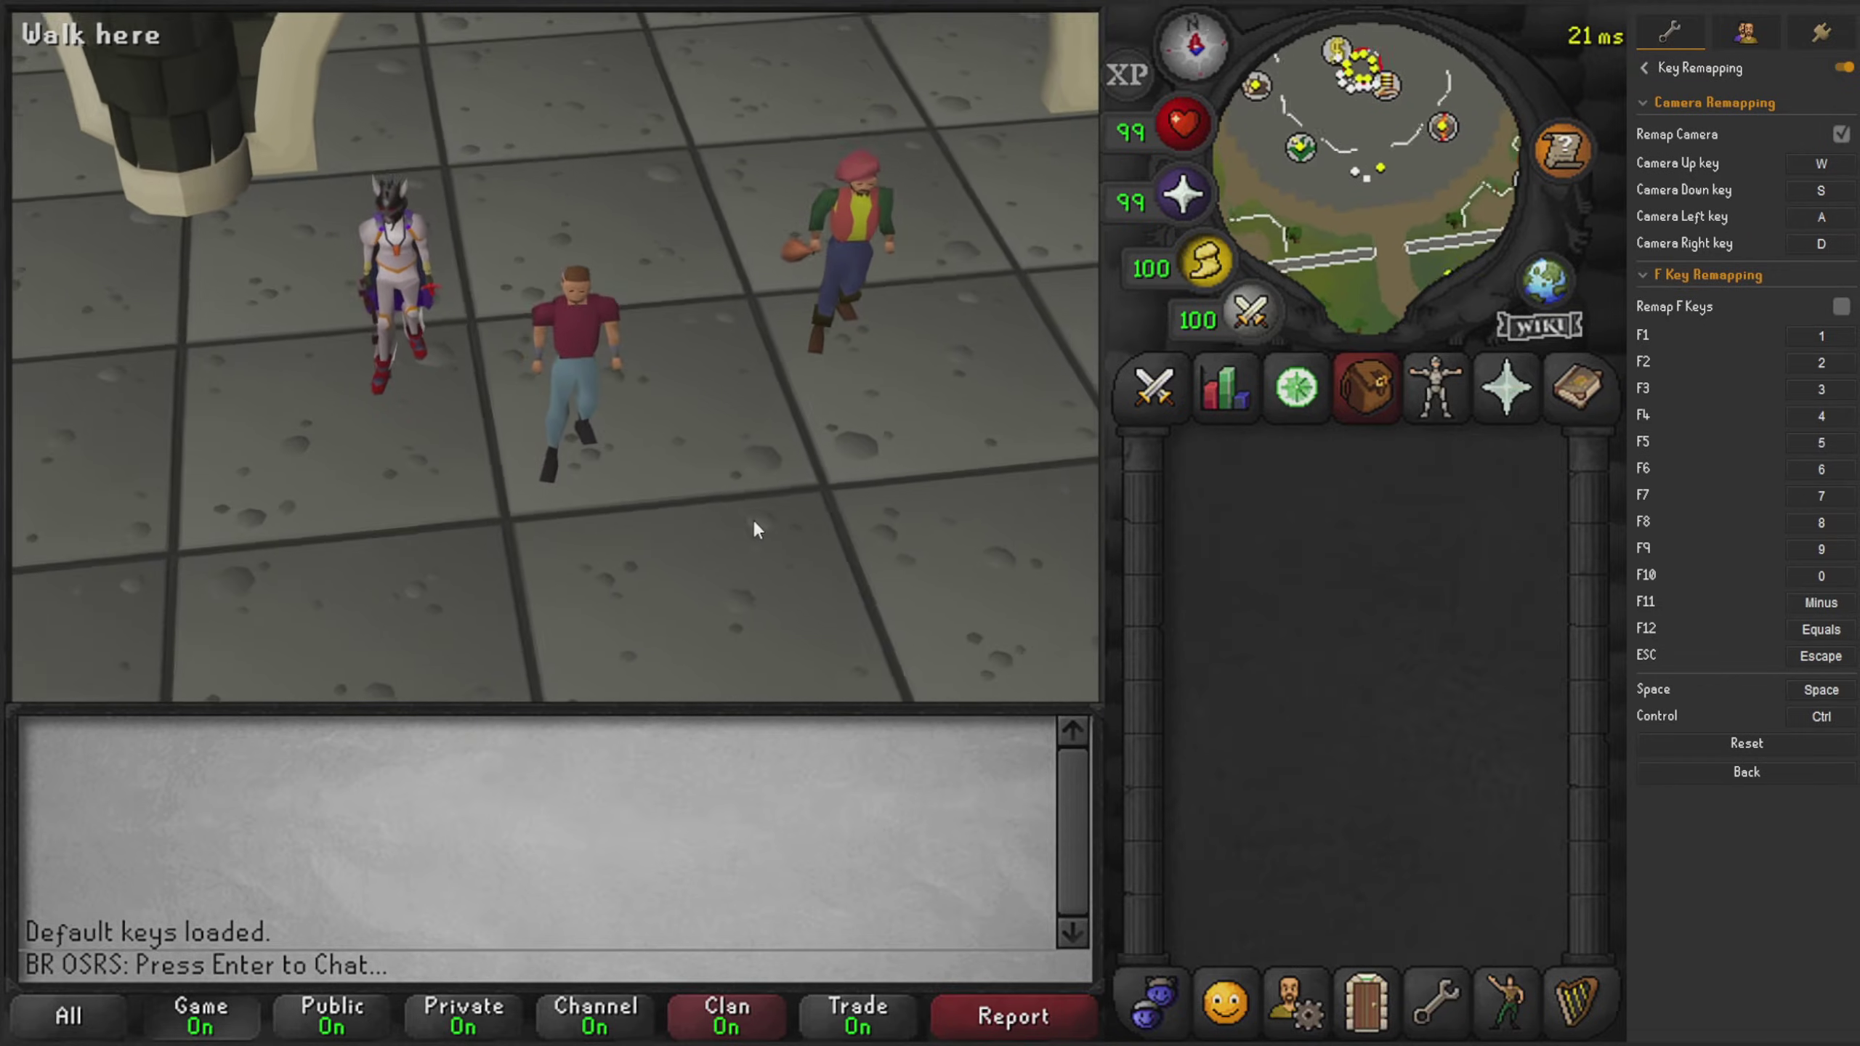
pyautogui.press('d')
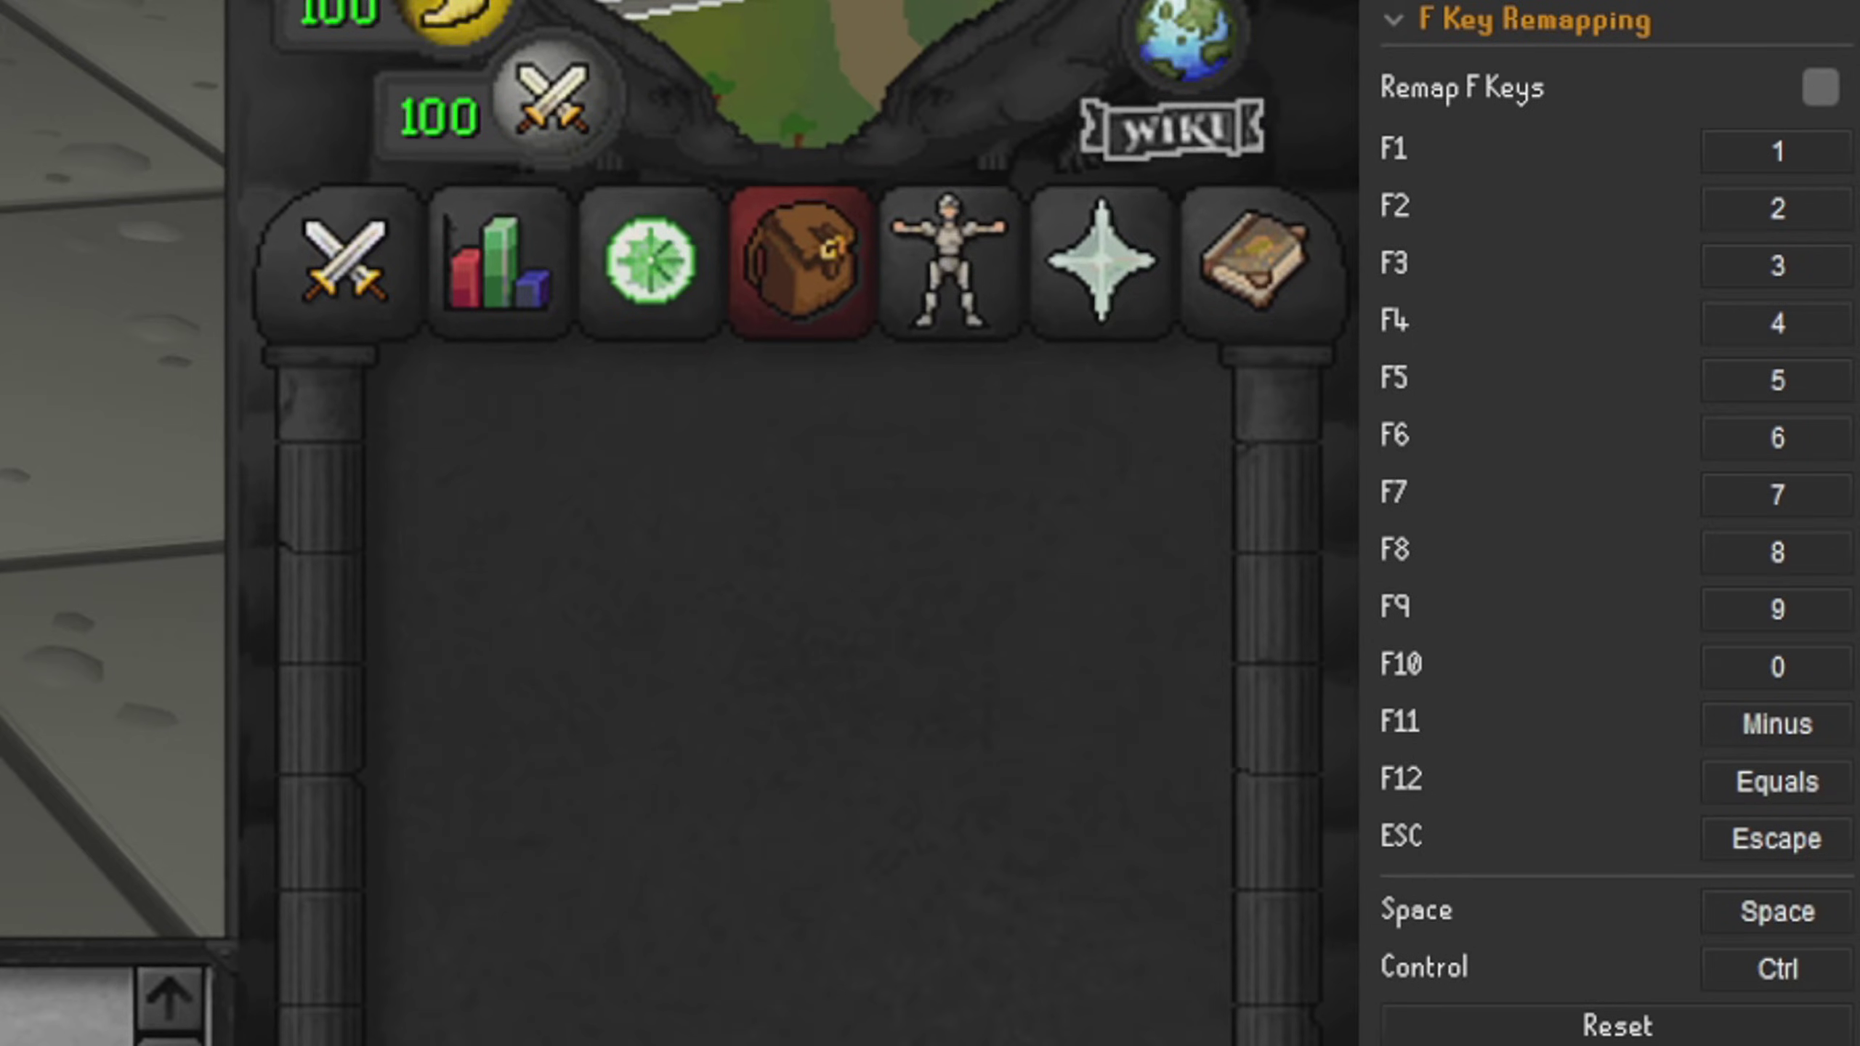
pyautogui.press('d')
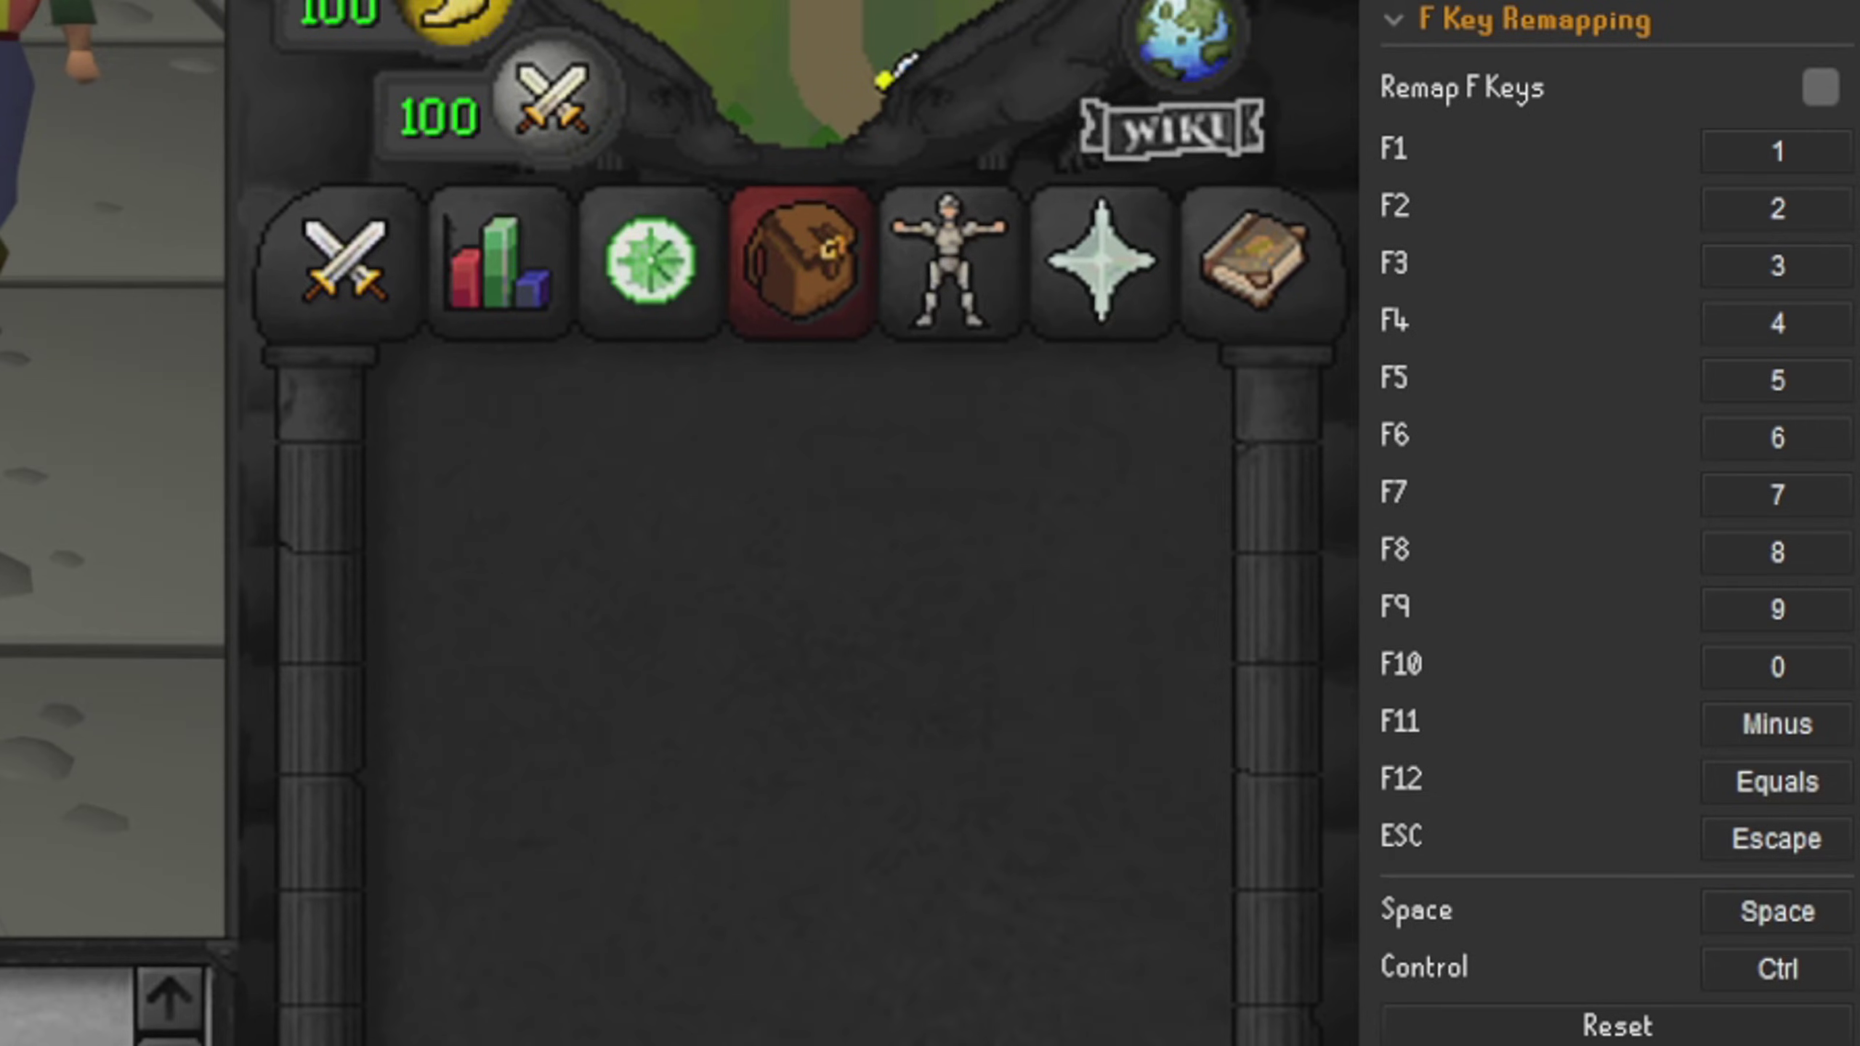
# Enable Remap F Keys so 1–0, Minus and Equals act as F1–F12
pyautogui.click(1820, 86)
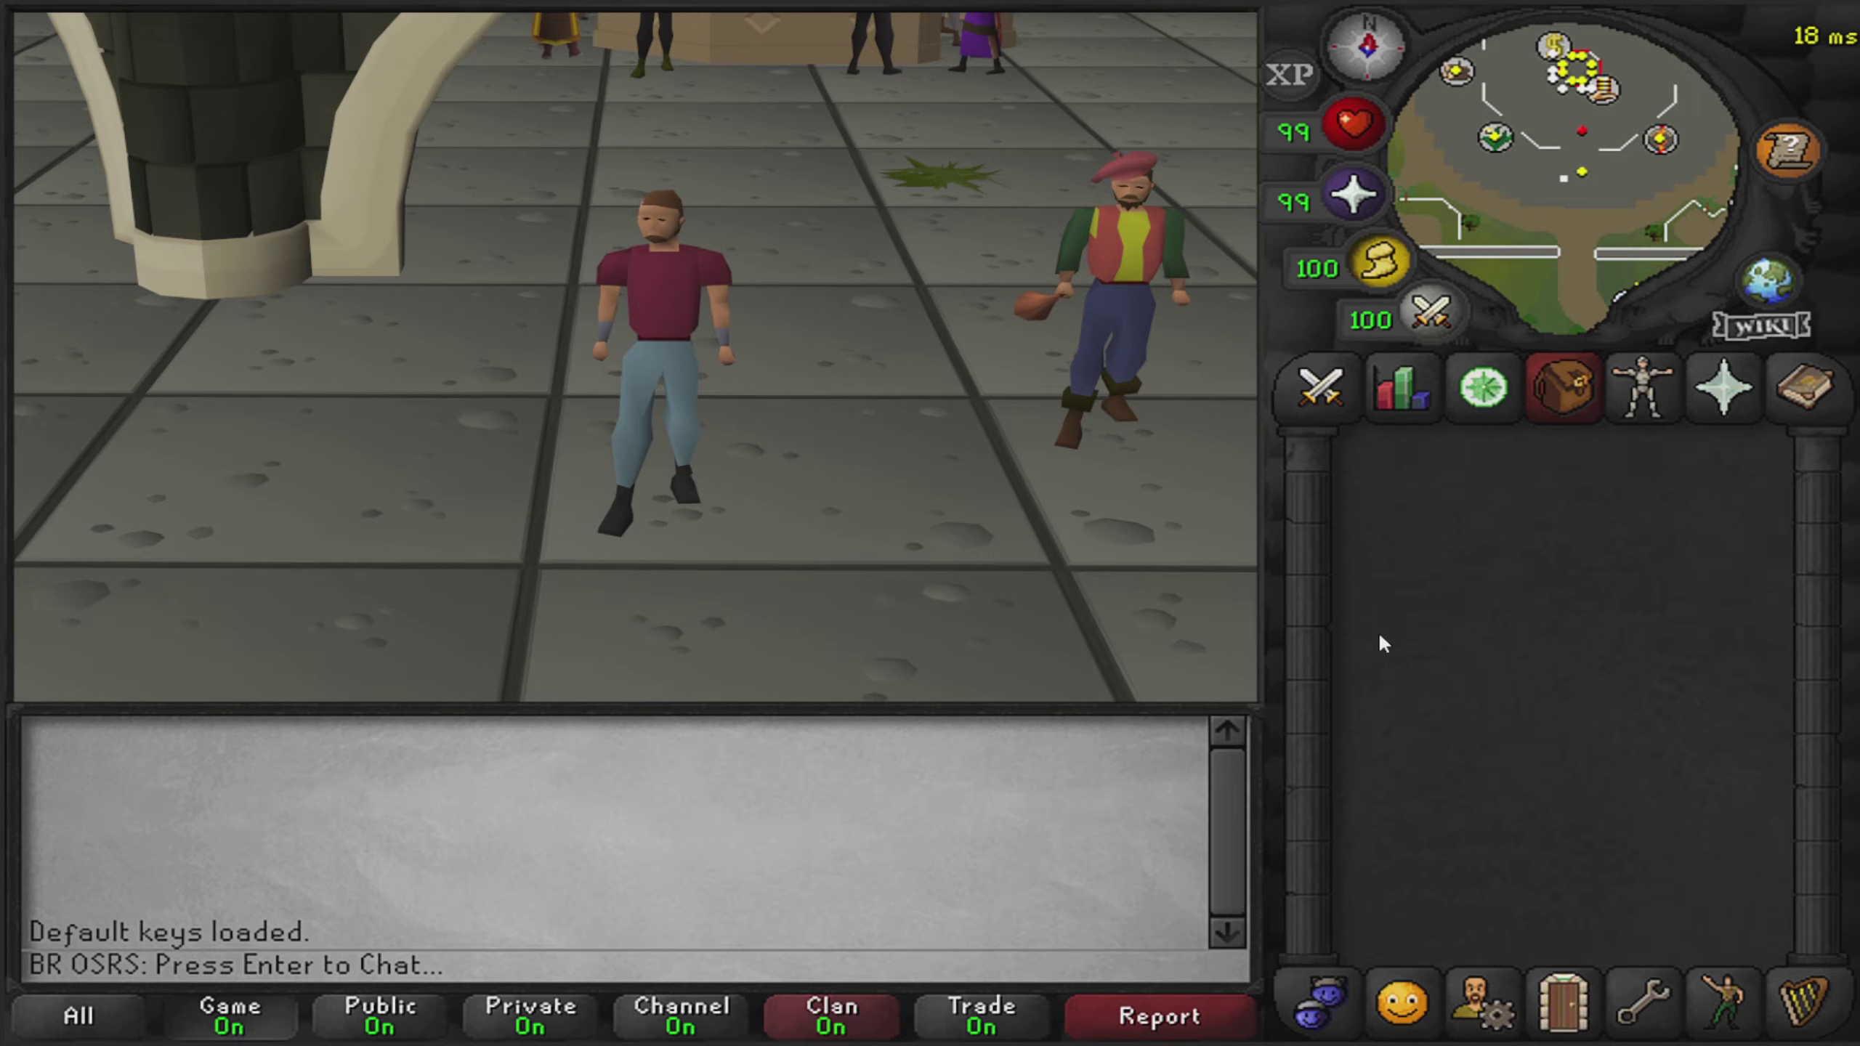
# Switch the side panel through Prayer, Worn Equipment and finally the Magic spellbook with the remapped keys
pyautogui.press('F5')
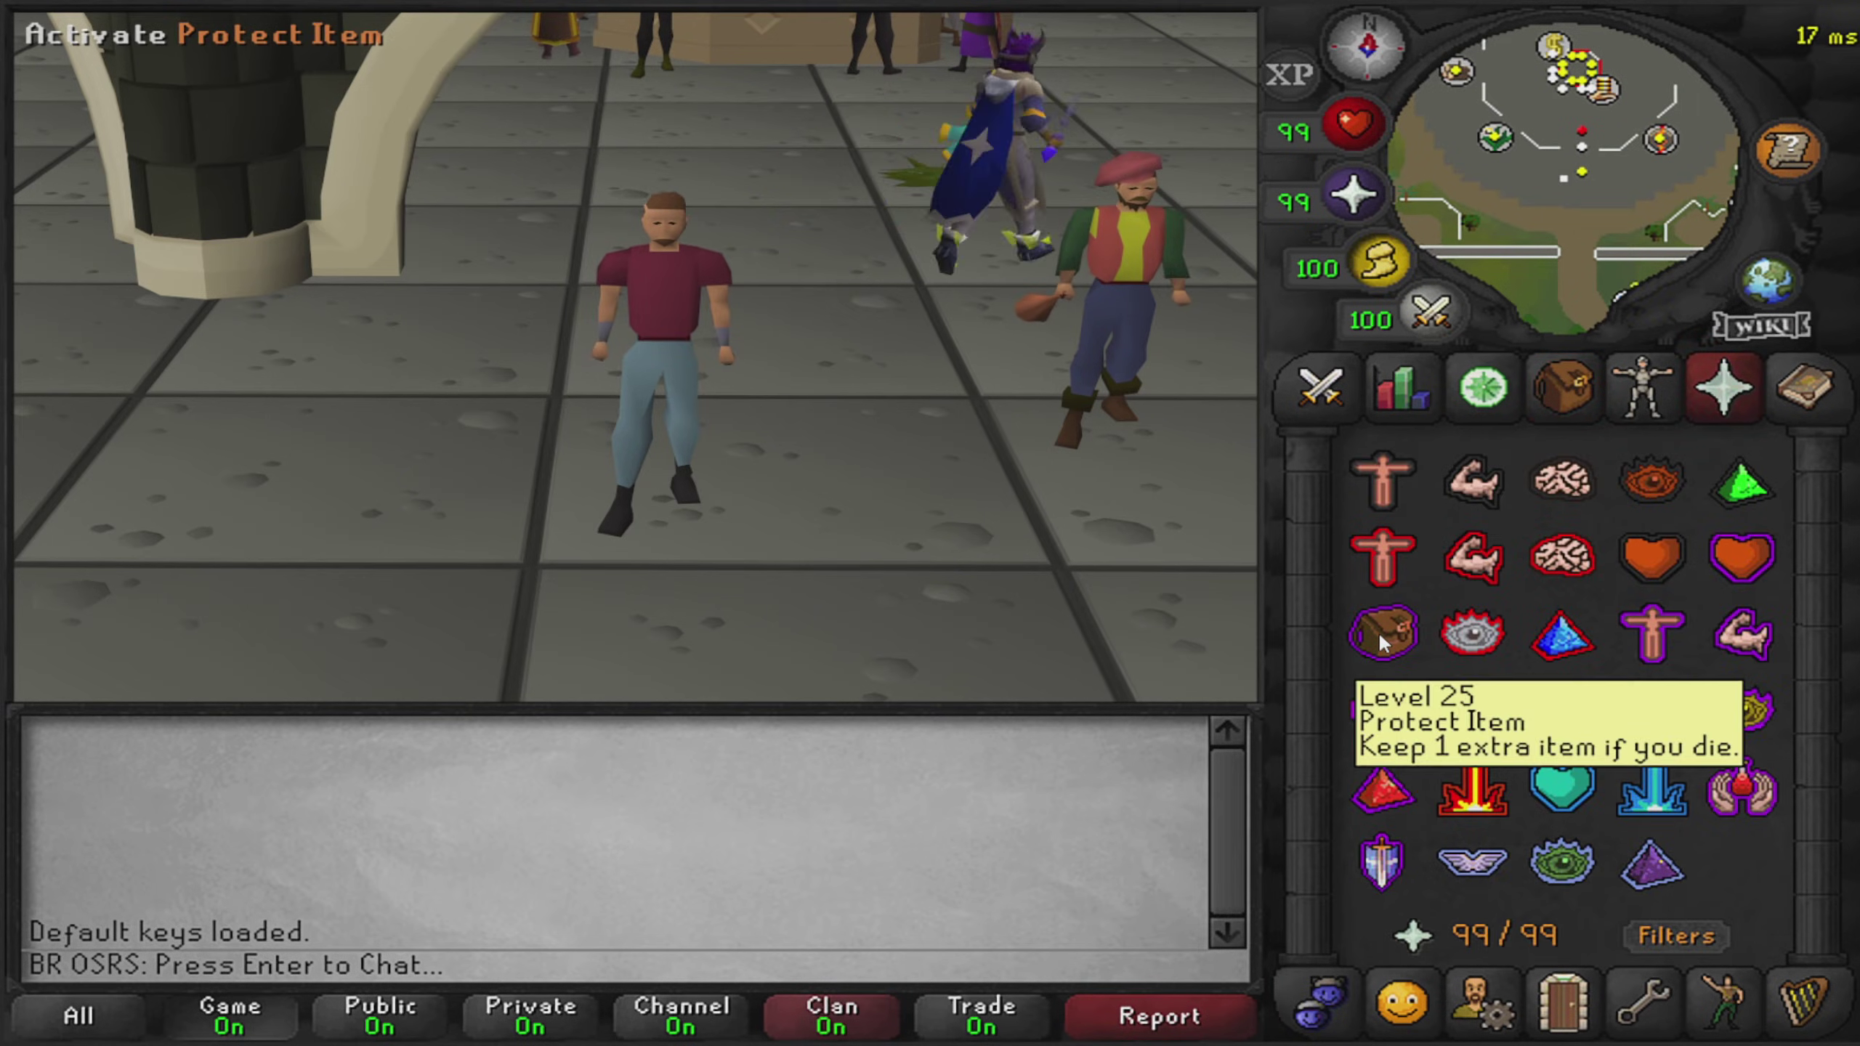
pyautogui.press('F4')
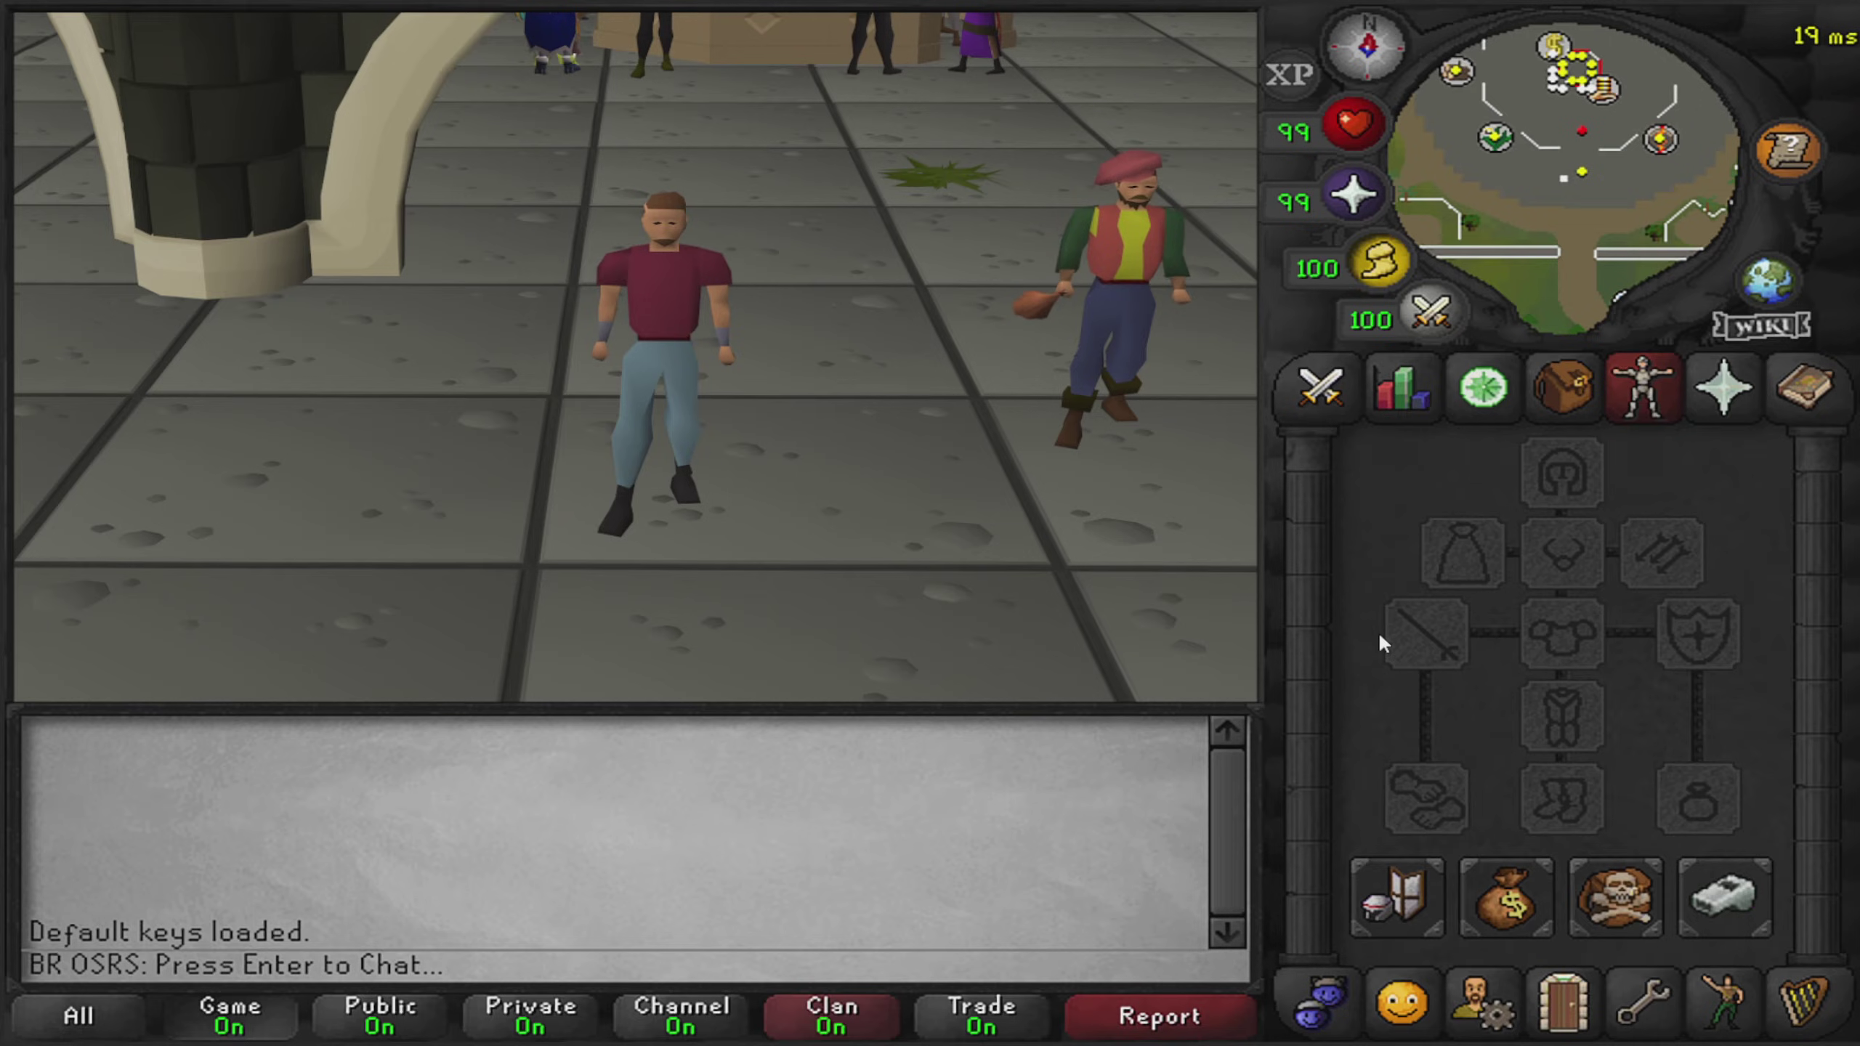
pyautogui.press('F6')
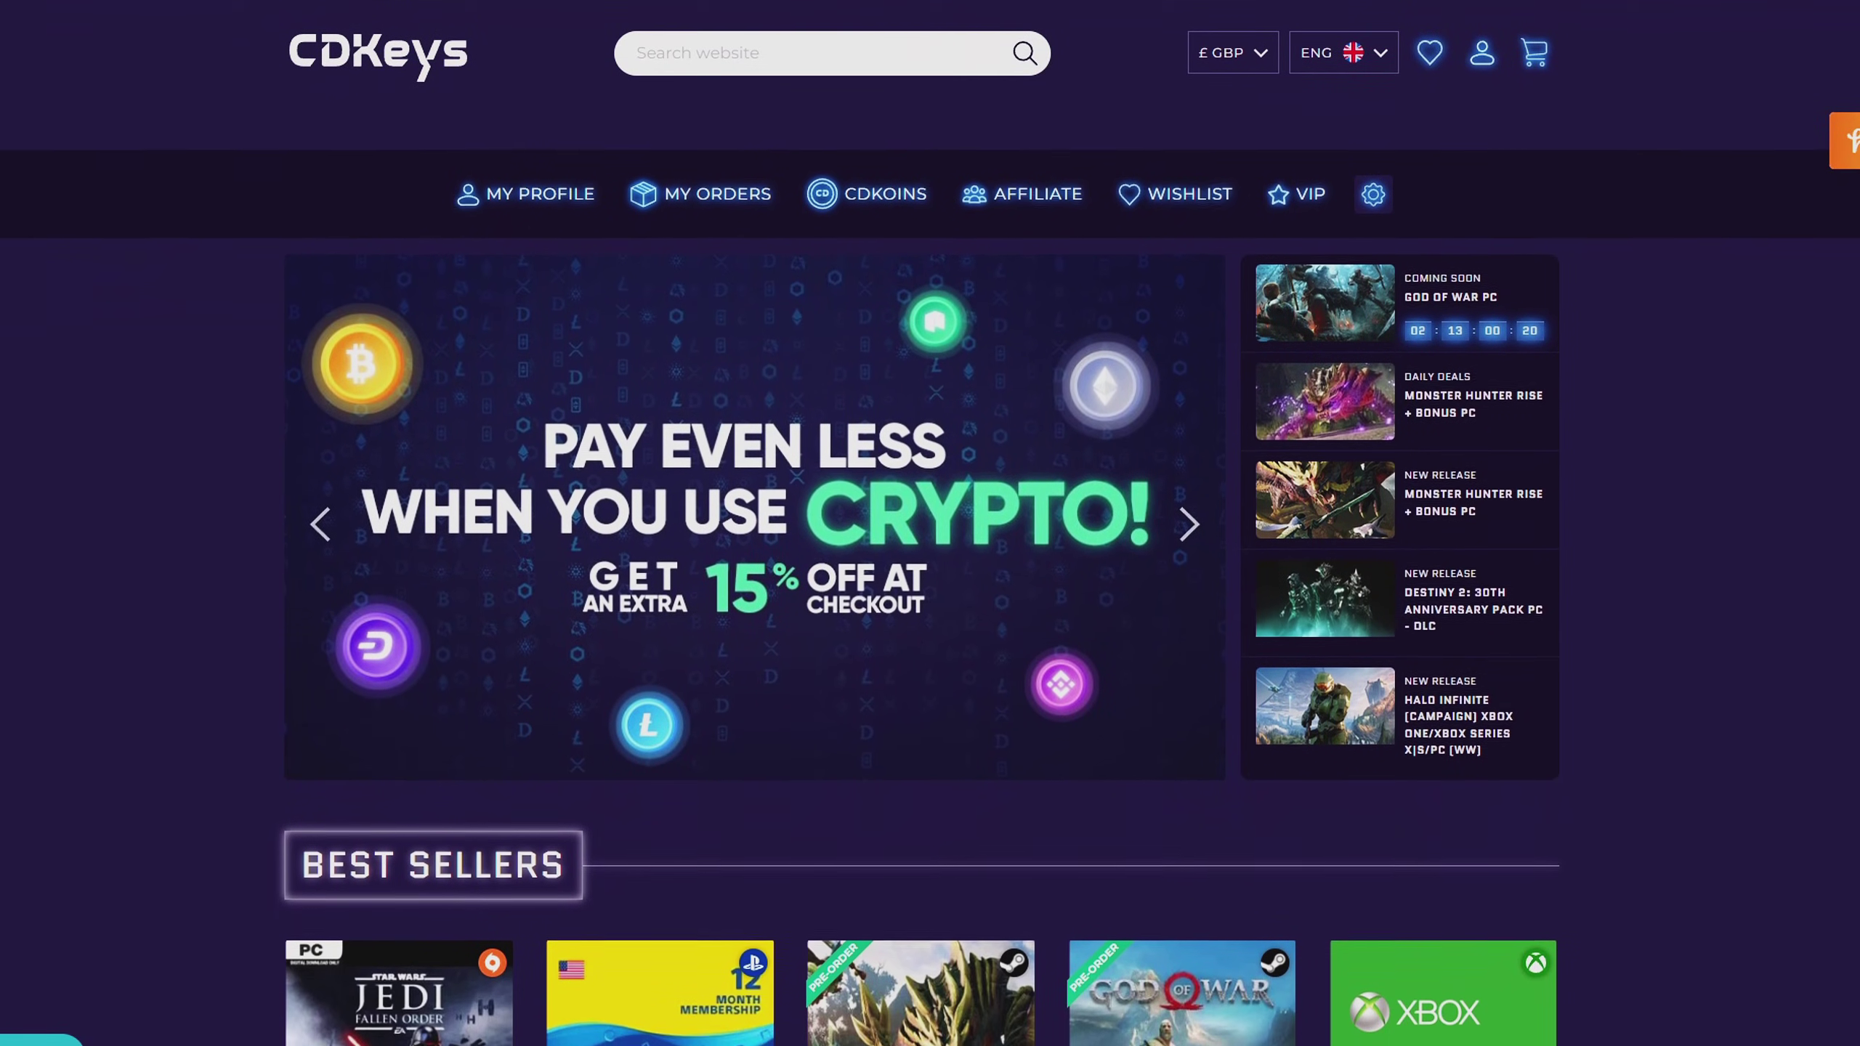
# Scroll the CDKeys home page down past the banner to the Best Sellers deals
pyautogui.scroll(-4, 930, 586)
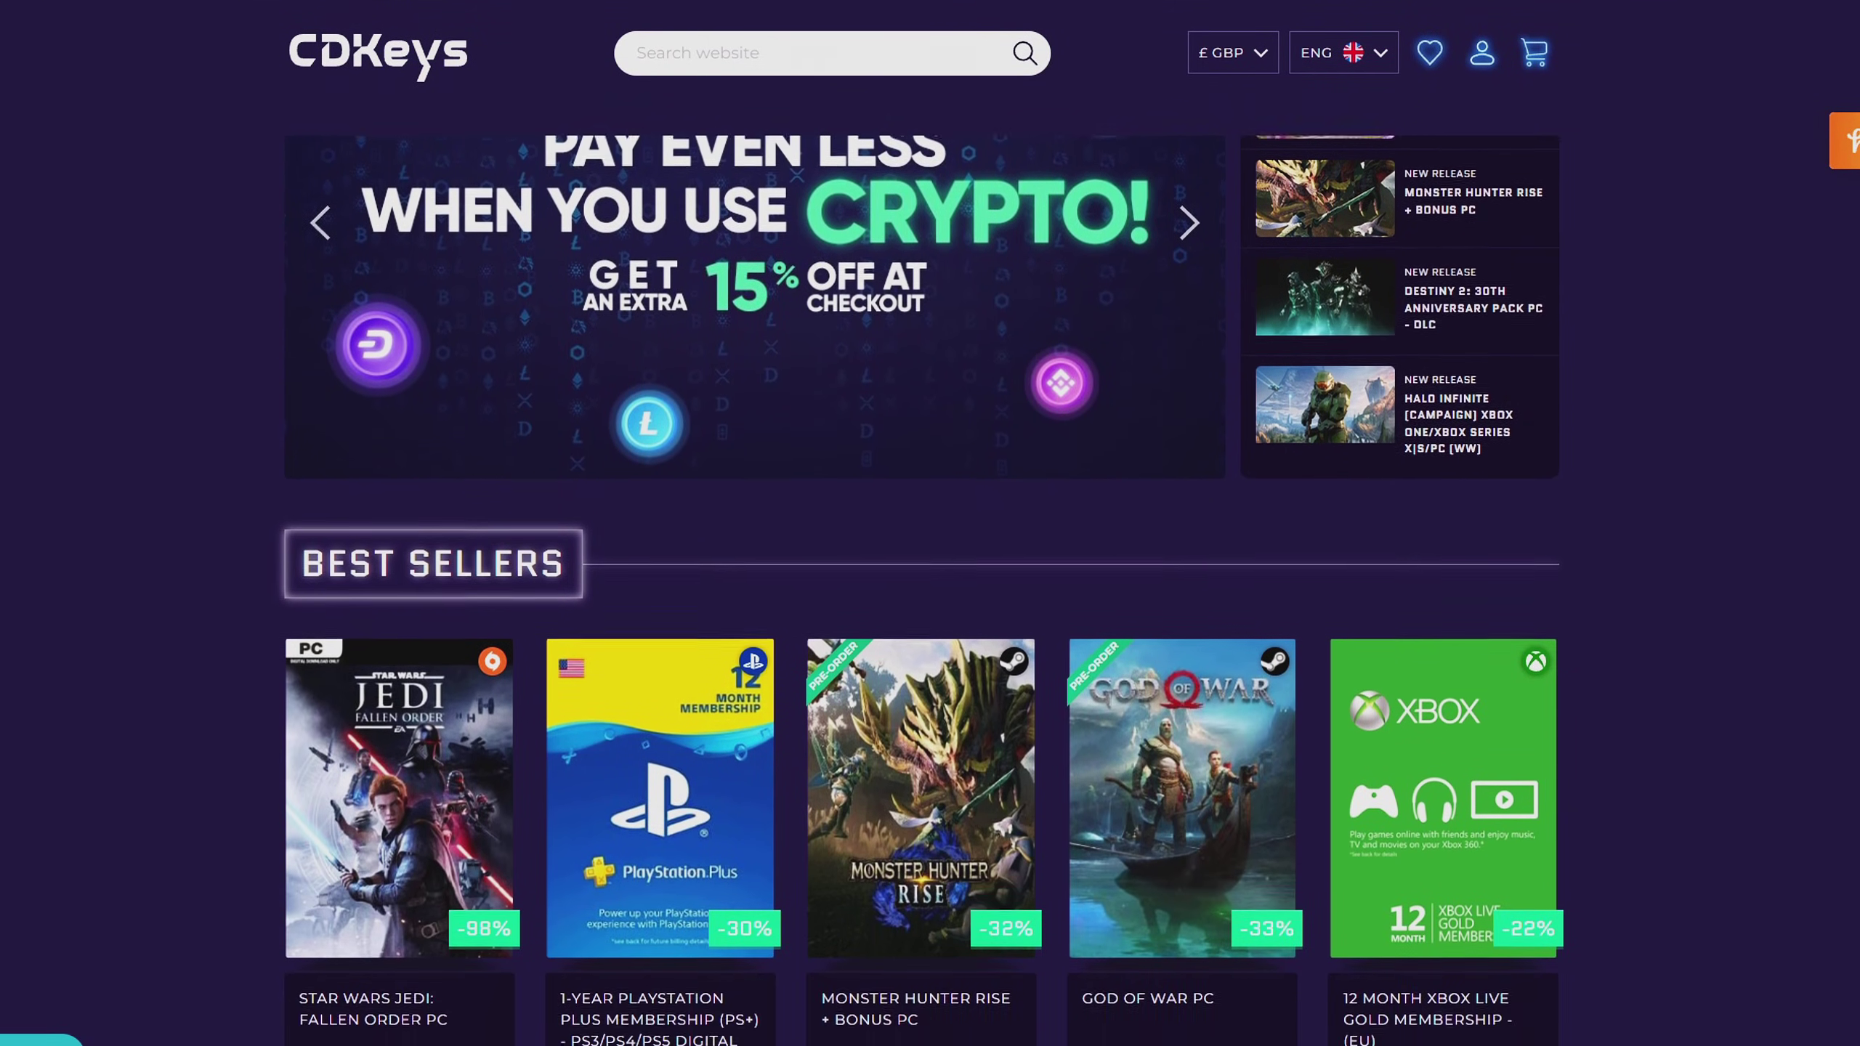
pyautogui.scroll(-4, 930, 587)
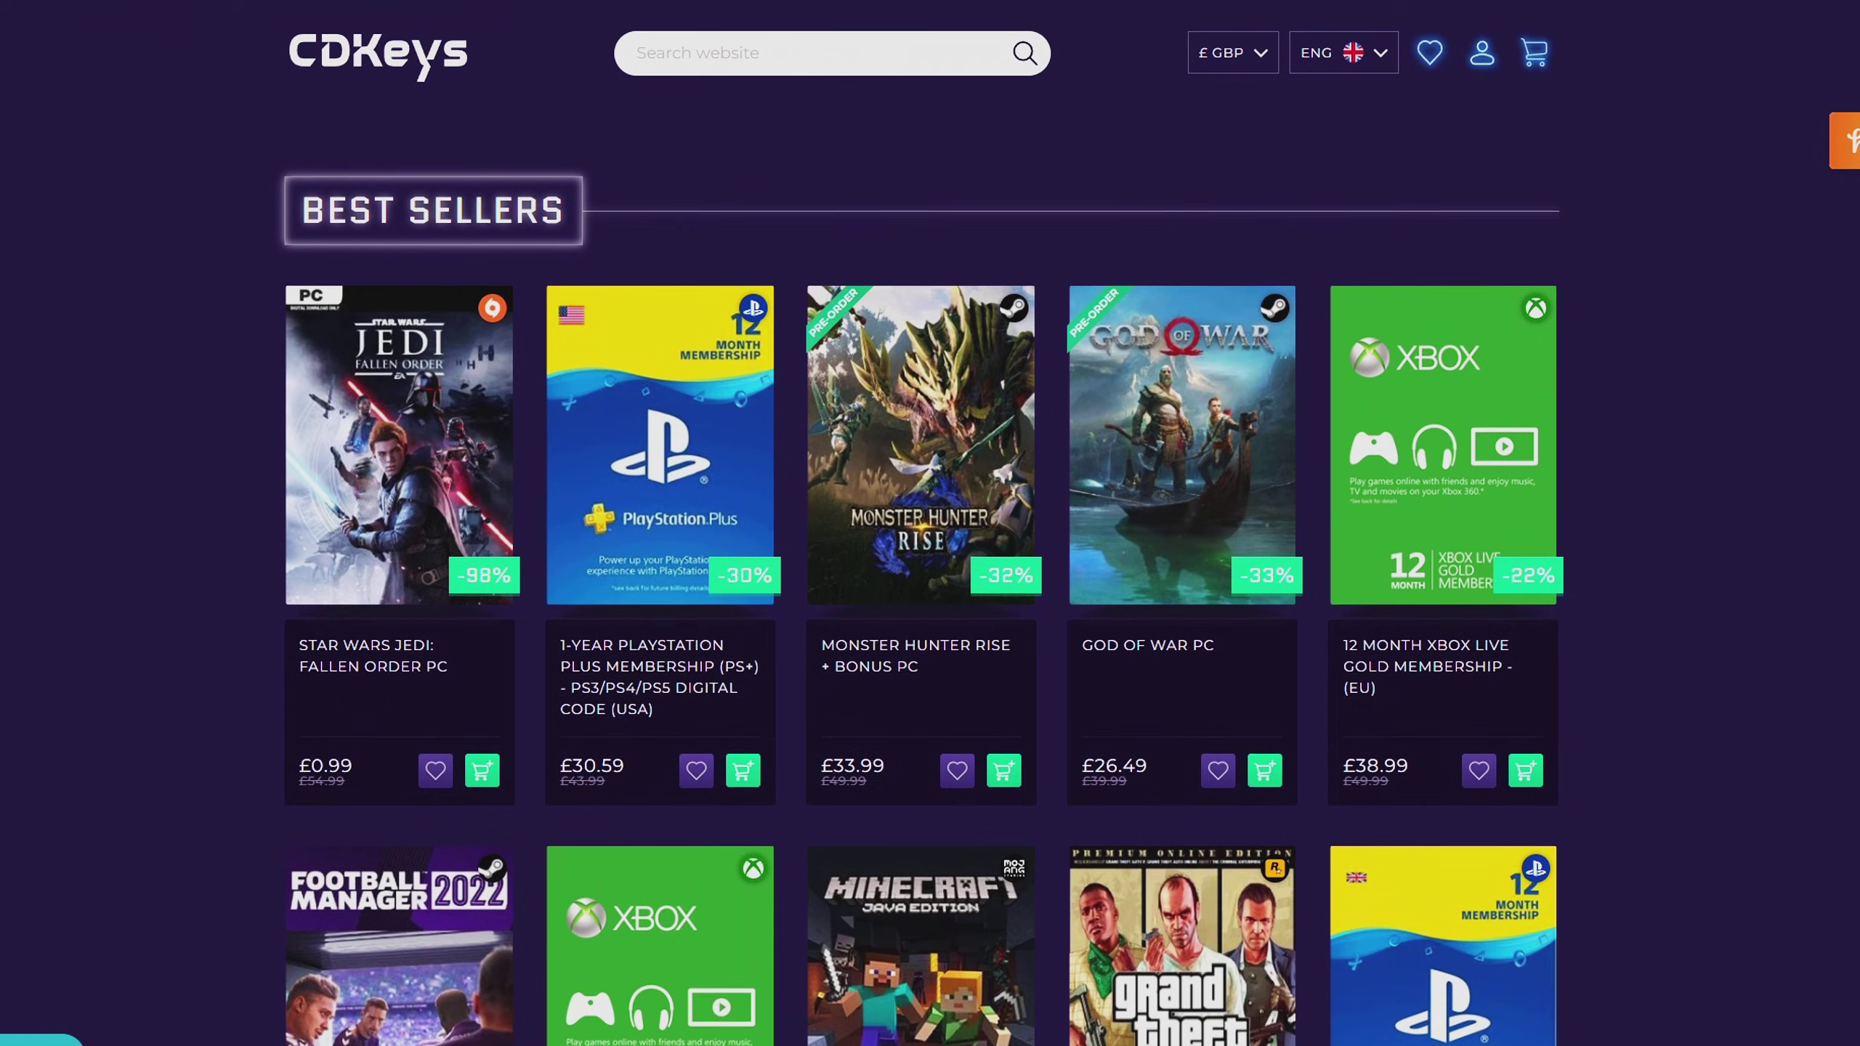